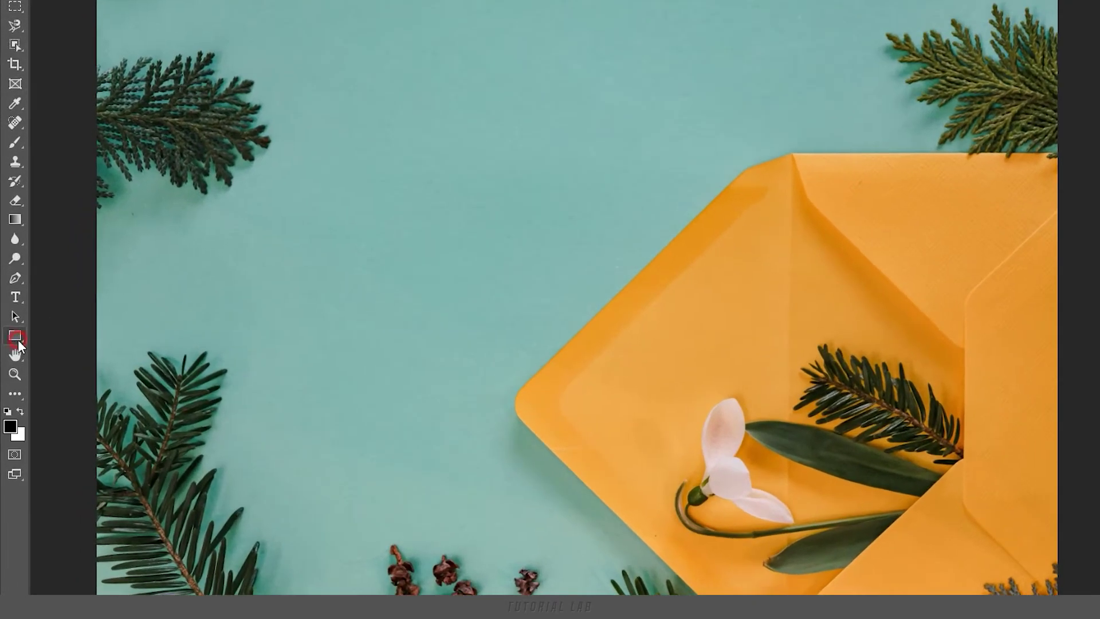
- Switch to the Line Tool and set it to no fill with a white stroke
{"action": "right_click", "coordinate": [18, 337]}
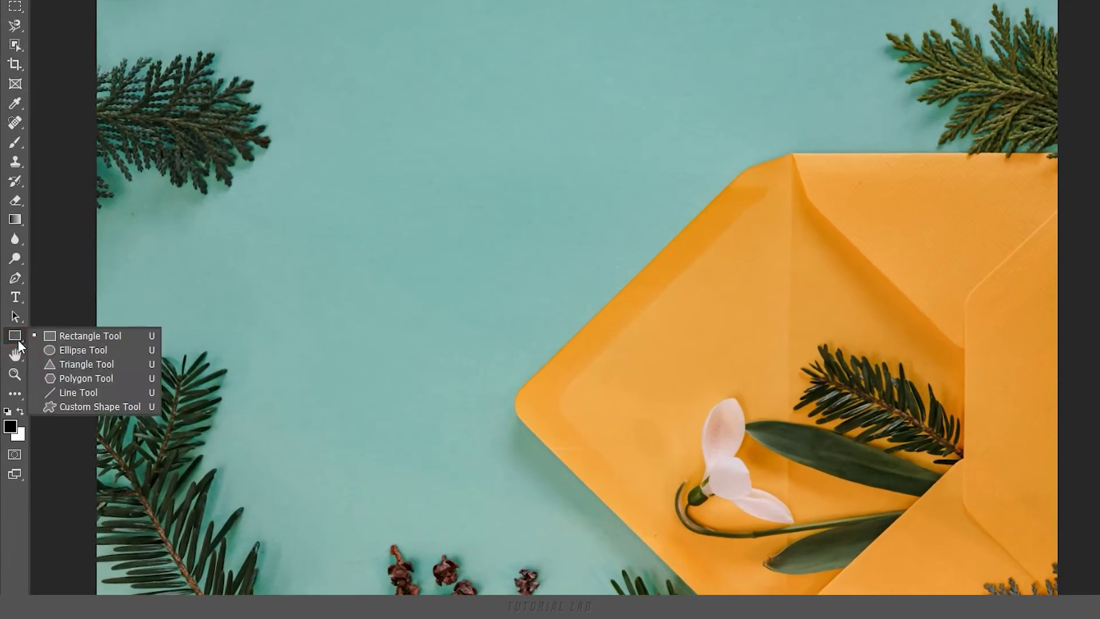
{"action": "left_click", "coordinate": [80, 392]}
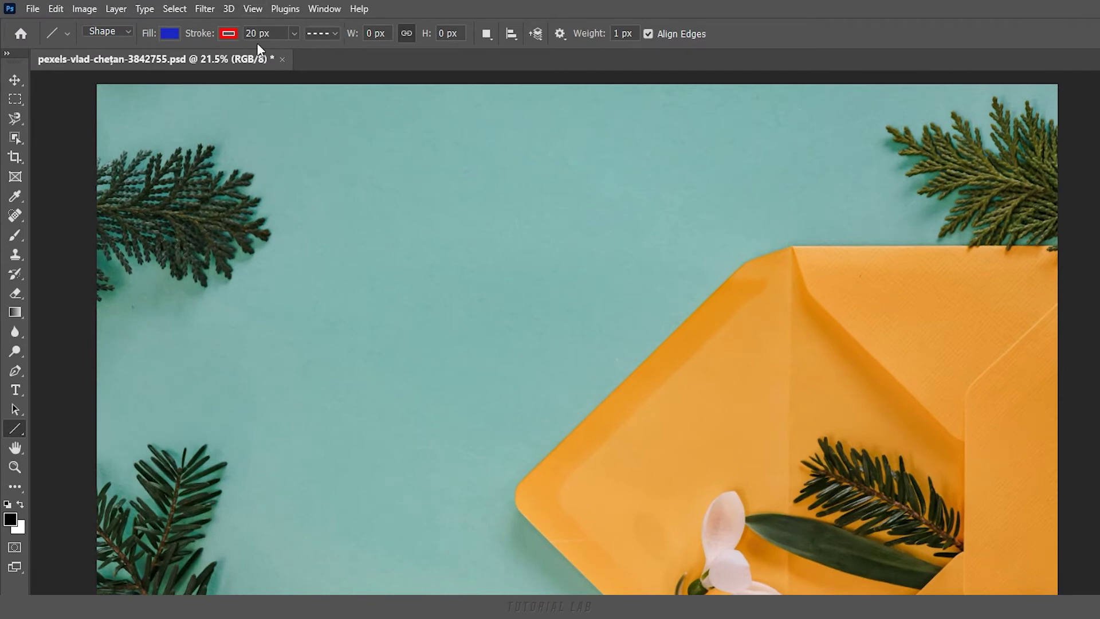
{"action": "left_click", "coordinate": [170, 34]}
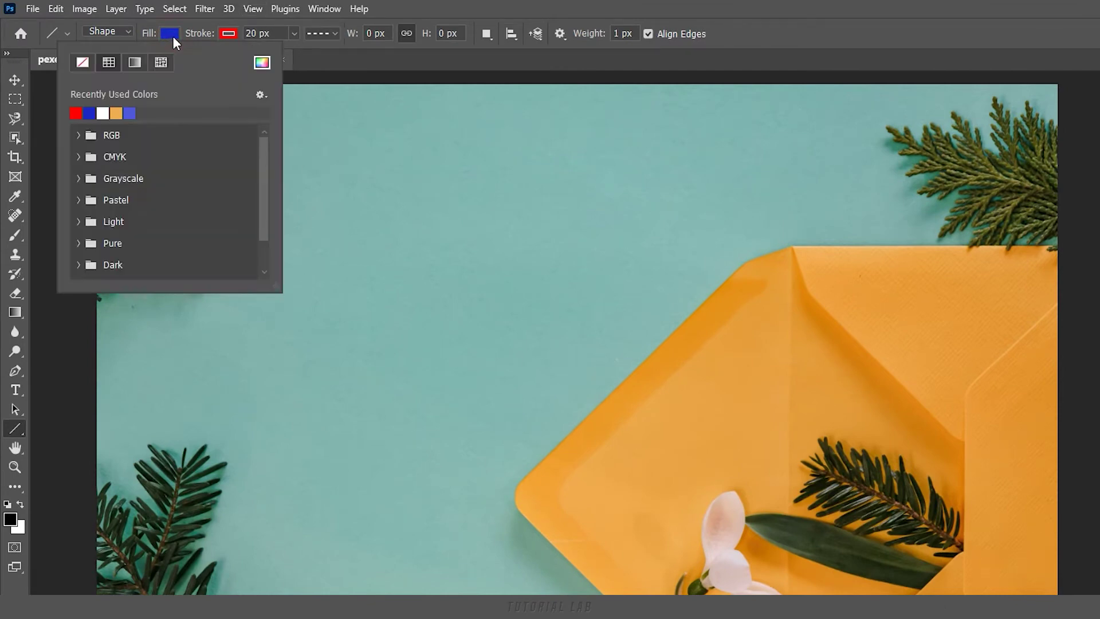
{"action": "left_click", "coordinate": [83, 64]}
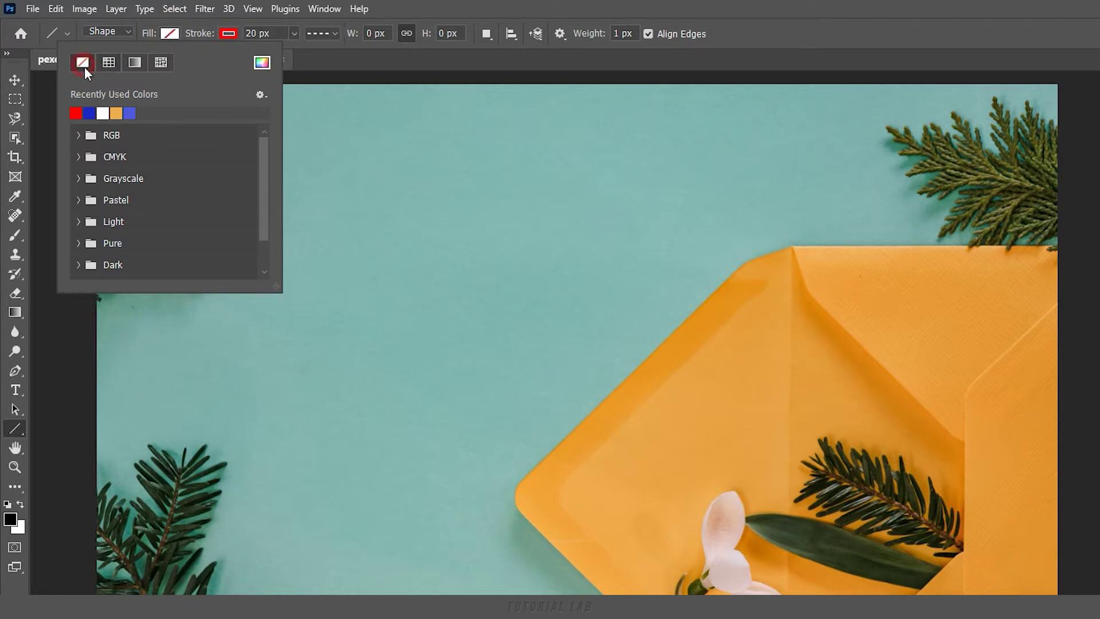
{"action": "left_click", "coordinate": [170, 33]}
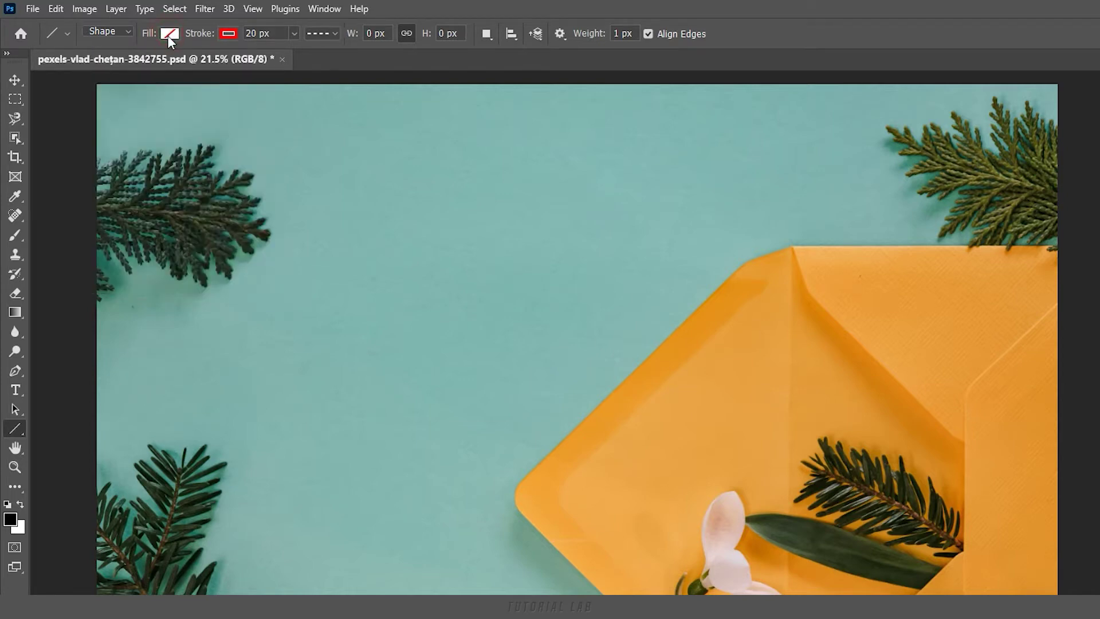
{"action": "left_click", "coordinate": [228, 33]}
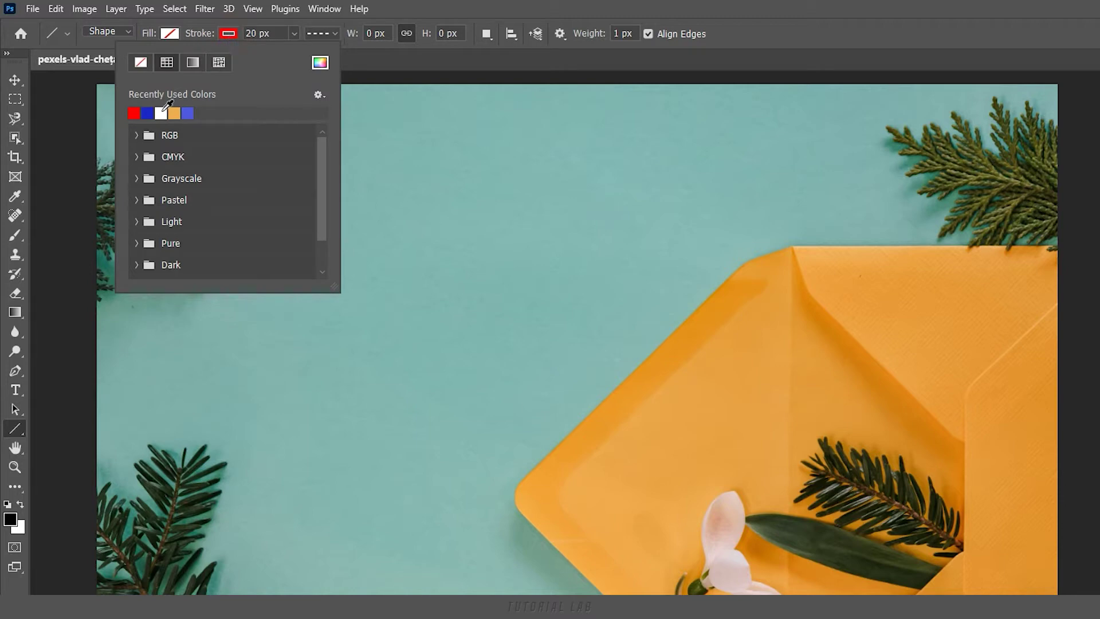
{"action": "left_click", "coordinate": [161, 113]}
{"action": "left_click", "coordinate": [232, 34]}
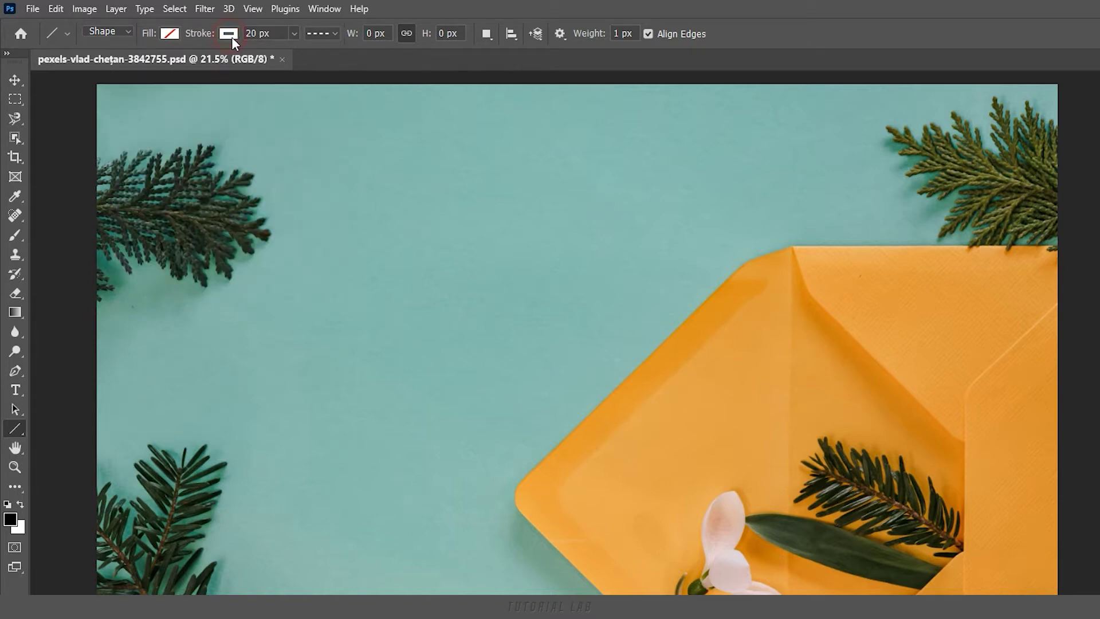
- Set the line's stroke width to 50 px, weight to 0 px and stroke type to solid
{"action": "left_click", "coordinate": [293, 34]}
{"action": "left_click_drag", "start_coordinate": [293, 52], "coordinate": [307, 54]}
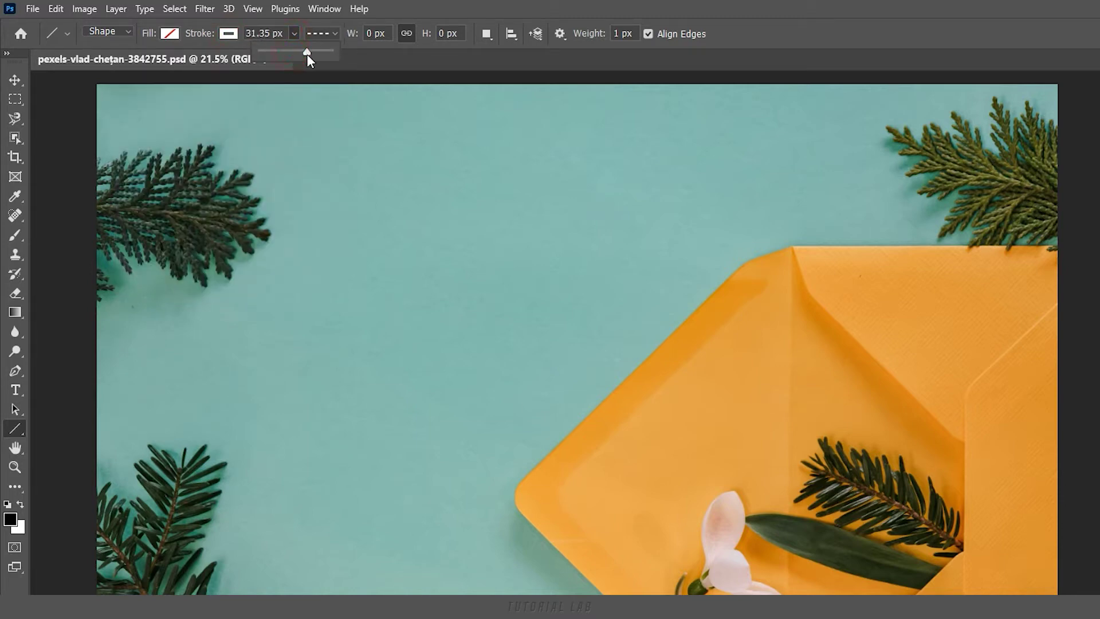
{"action": "type", "text": "50"}
{"action": "key", "text": "Return"}
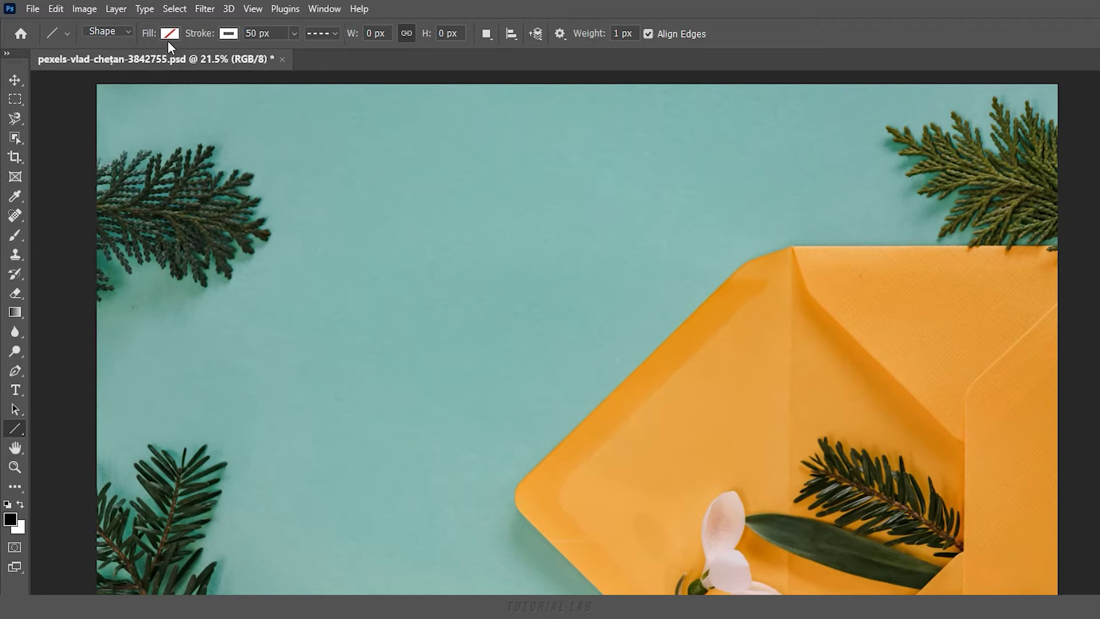
{"action": "left_click", "coordinate": [617, 33]}
{"action": "type", "text": "0"}
{"action": "left_click", "coordinate": [333, 33]}
{"action": "left_click", "coordinate": [326, 82]}
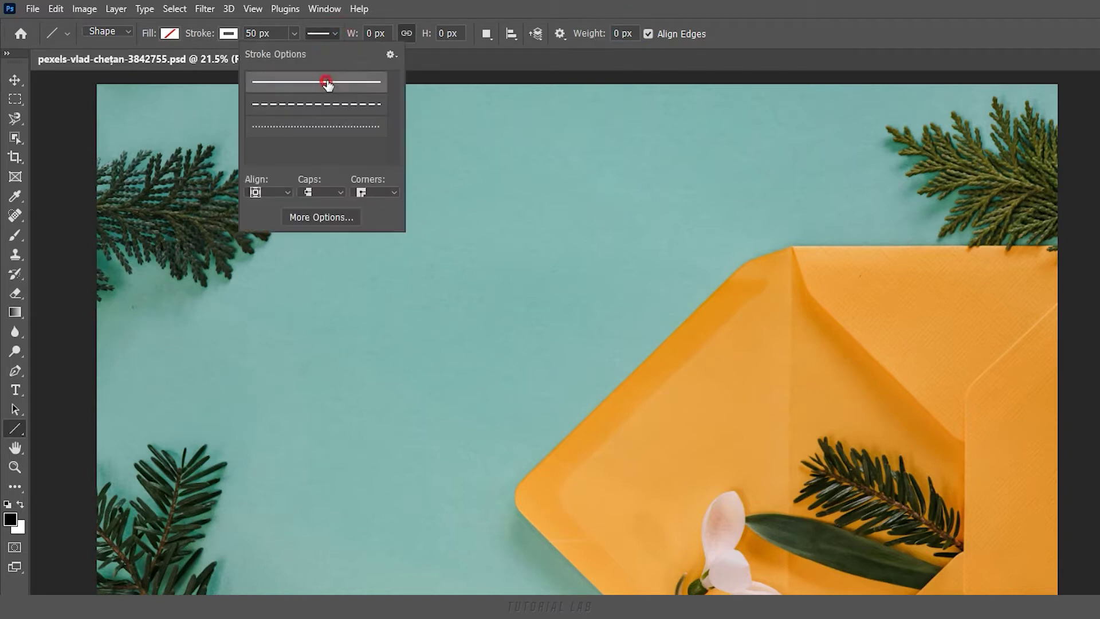
{"action": "left_click", "coordinate": [334, 35]}
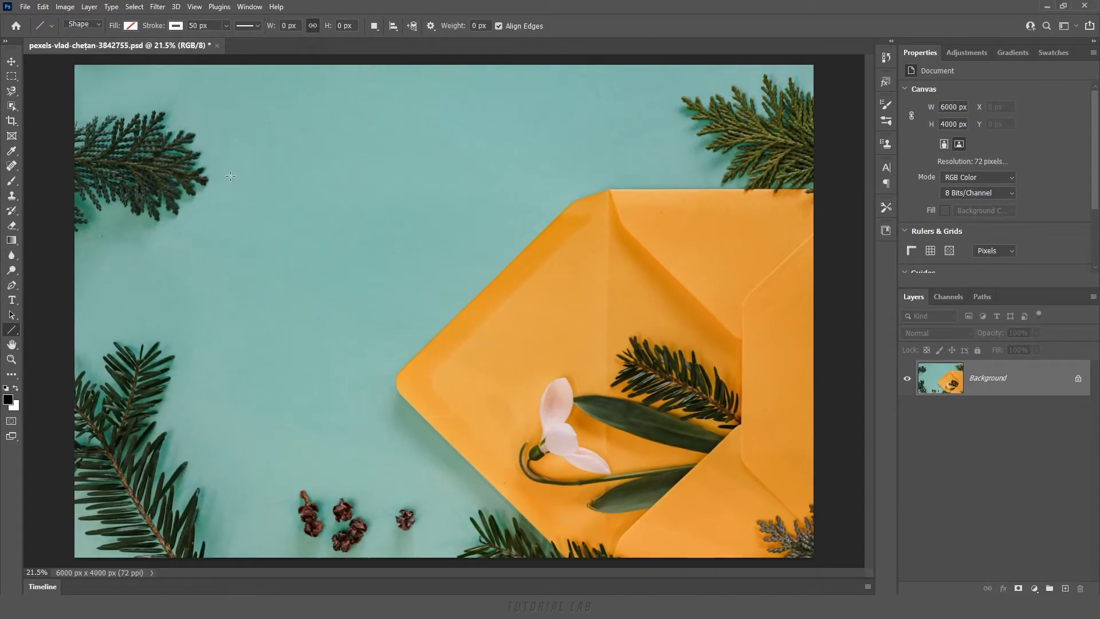
- Draw a horizontal white line across the upper teal area and set its width to 3279 px
{"action": "left_click_drag", "start_coordinate": [230, 173], "coordinate": [635, 183]}
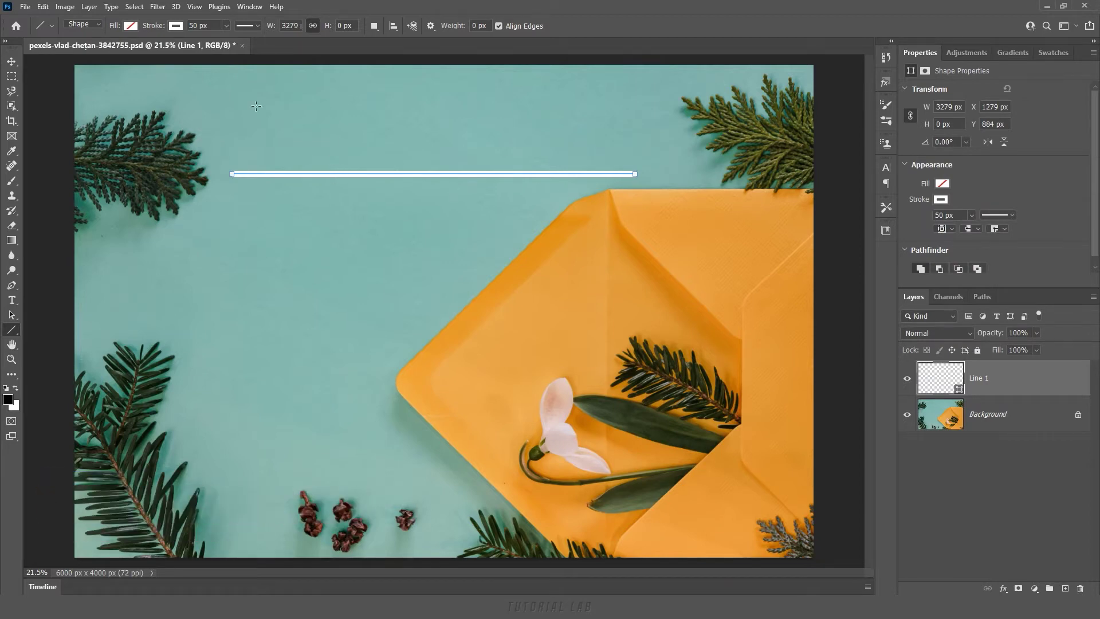
{"action": "left_click", "coordinate": [249, 26]}
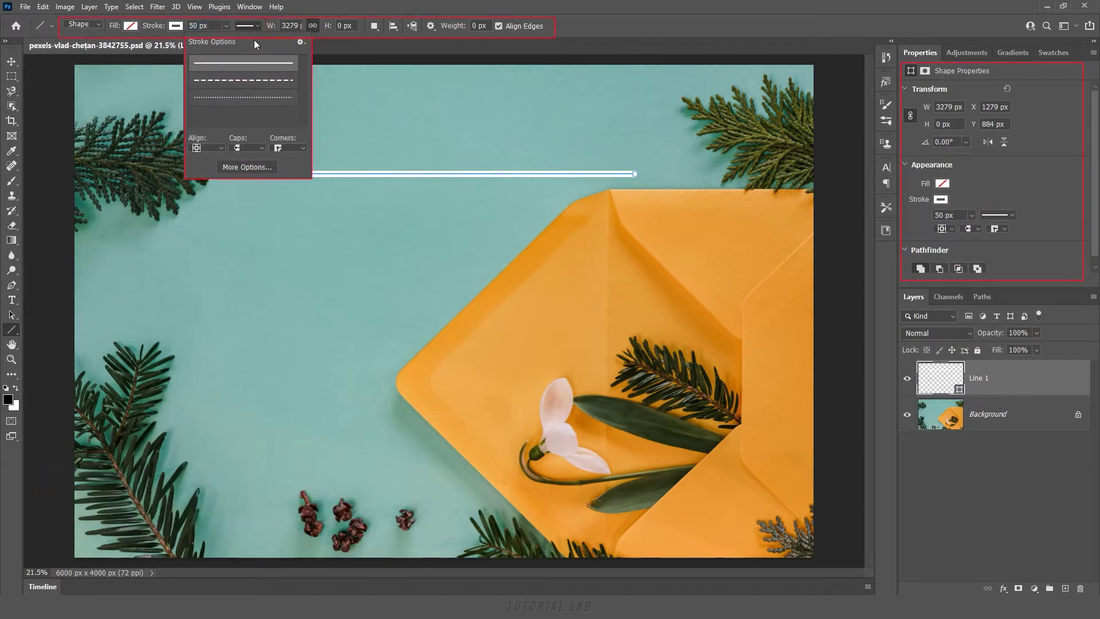
{"action": "left_click", "coordinate": [249, 167]}
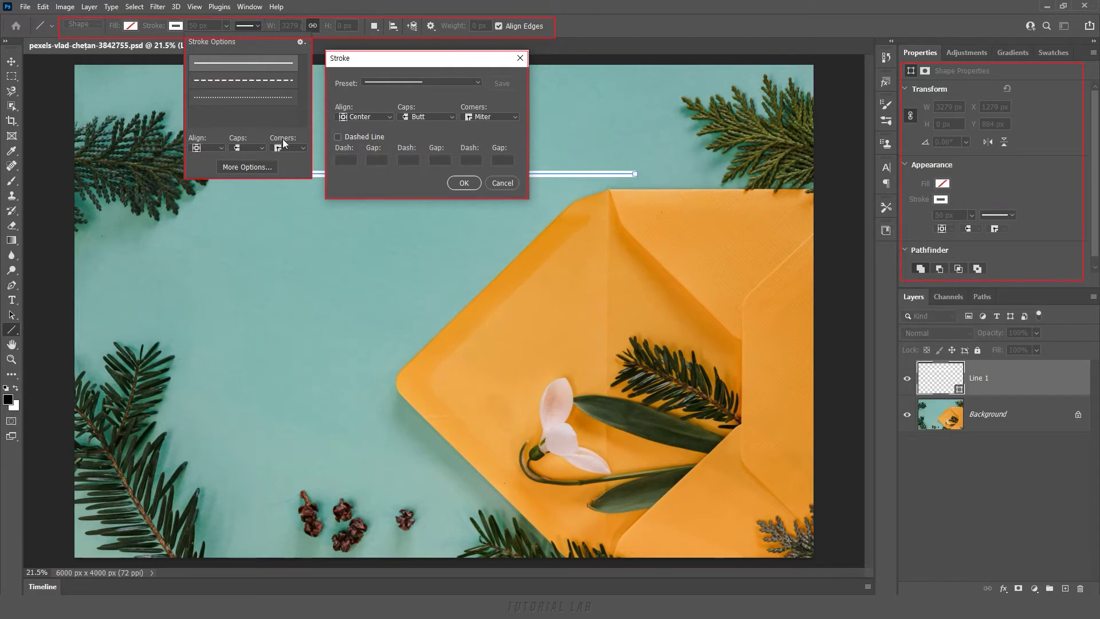
{"action": "left_click", "coordinate": [520, 58]}
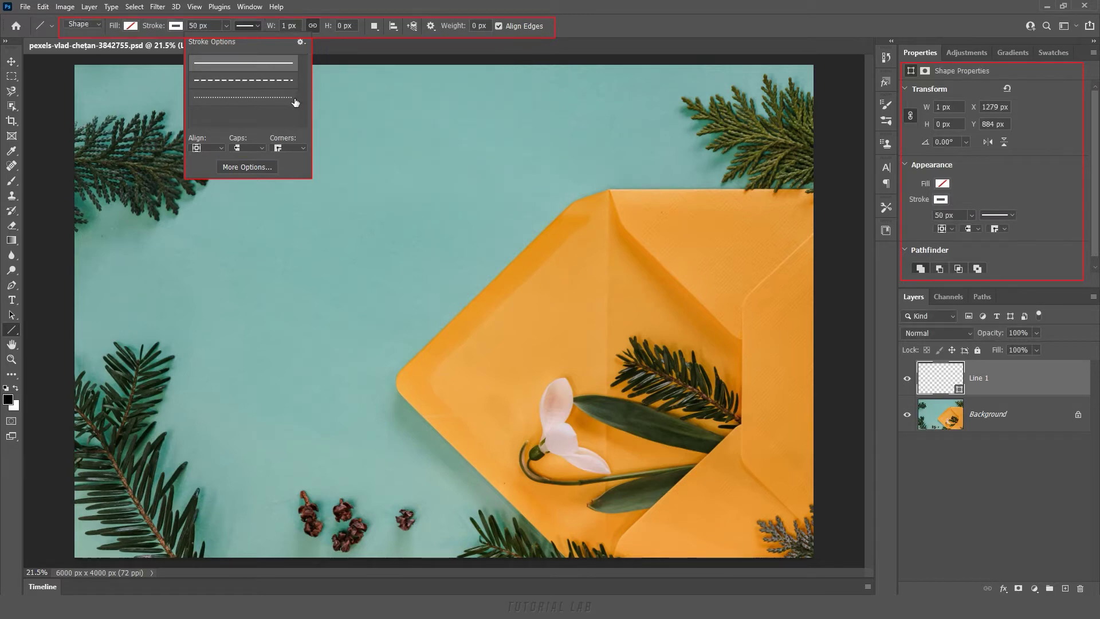
{"action": "left_click", "coordinate": [310, 17]}
{"action": "type", "text": "3279"}
{"action": "key", "text": "Return"}
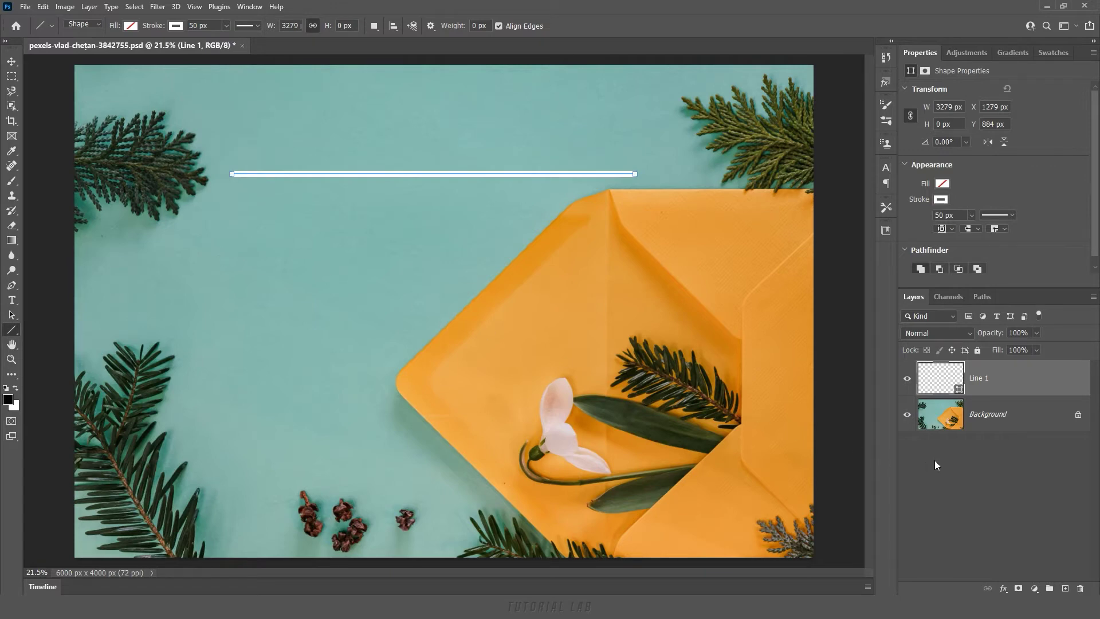
- Deselect the line and set a custom dashed stroke with dash 2 and gap 2
{"action": "left_click", "coordinate": [955, 465]}
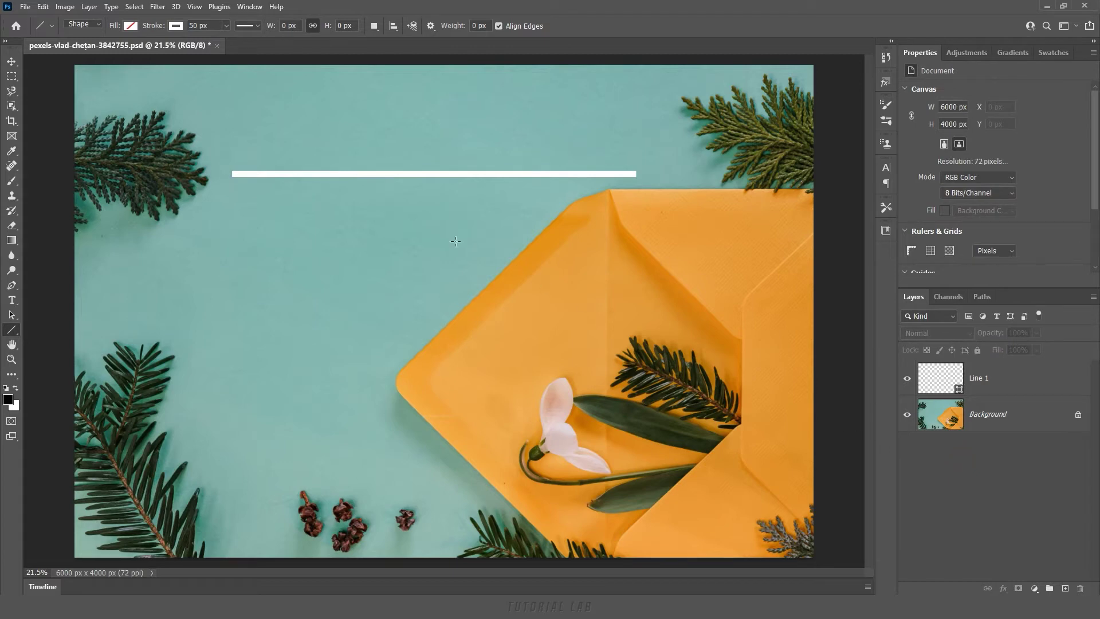
{"action": "left_click", "coordinate": [257, 26]}
{"action": "left_click", "coordinate": [244, 81]}
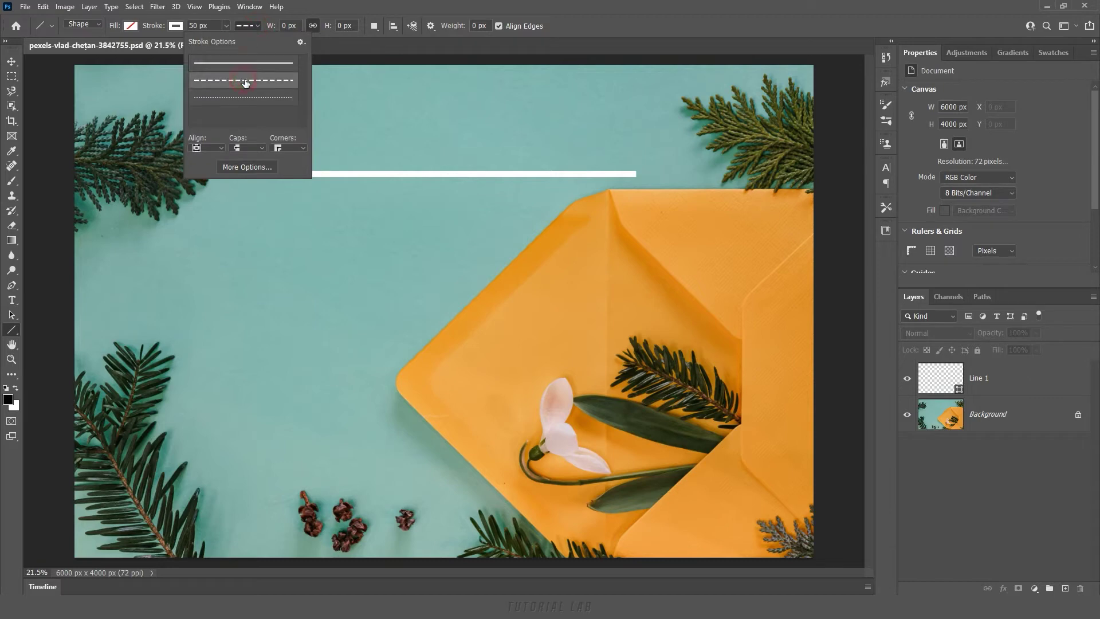
{"action": "left_click", "coordinate": [247, 167]}
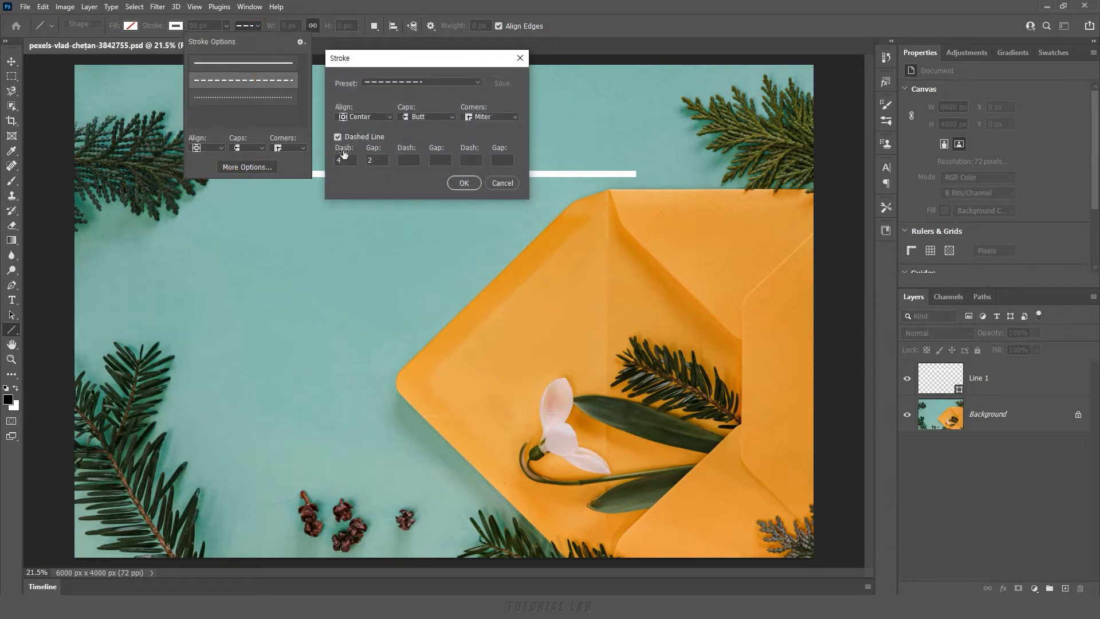
{"action": "double_click", "coordinate": [349, 161]}
{"action": "type", "text": "2"}
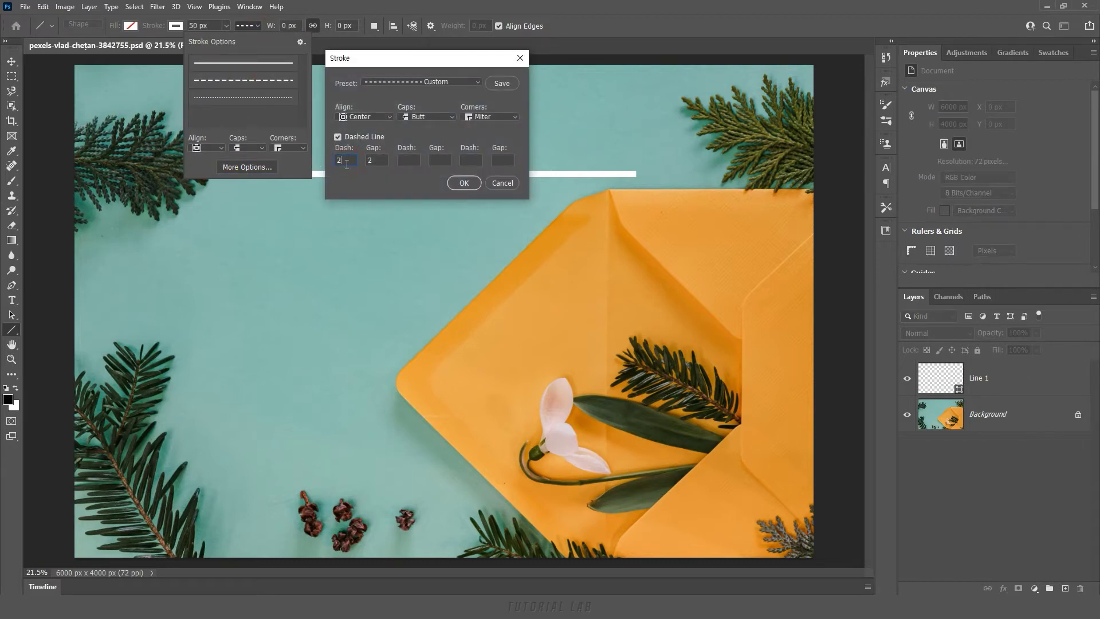
{"action": "left_click", "coordinate": [464, 184]}
{"action": "left_click", "coordinate": [409, 8]}
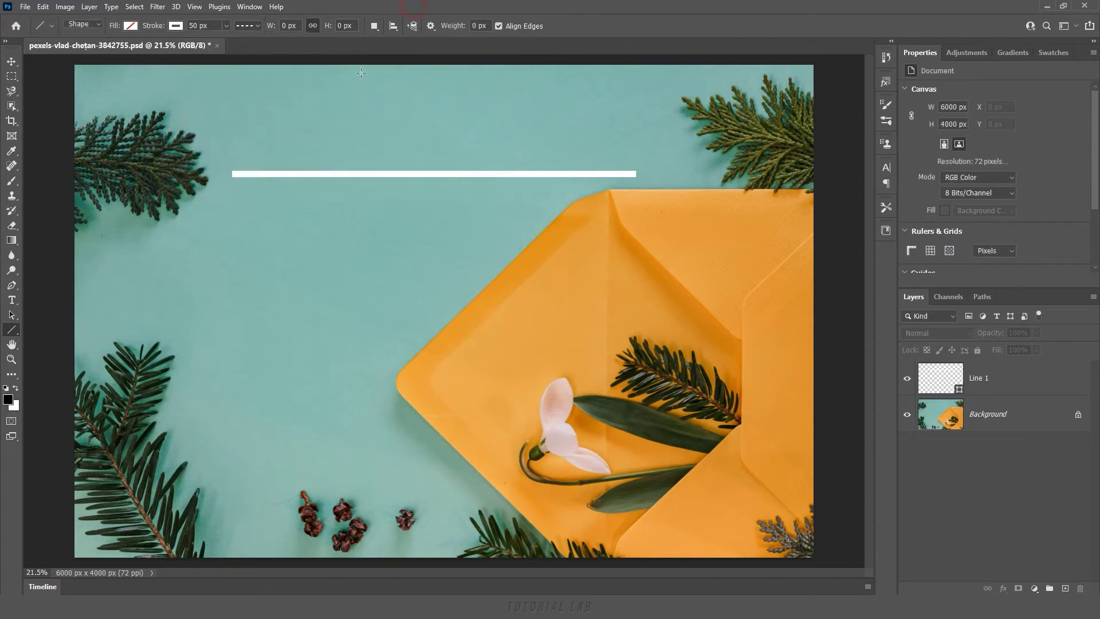
- Draw a second 3284 px dashed line below the first, across the middle of the image
{"action": "left_click_drag", "start_coordinate": [231, 272], "coordinate": [634, 272]}
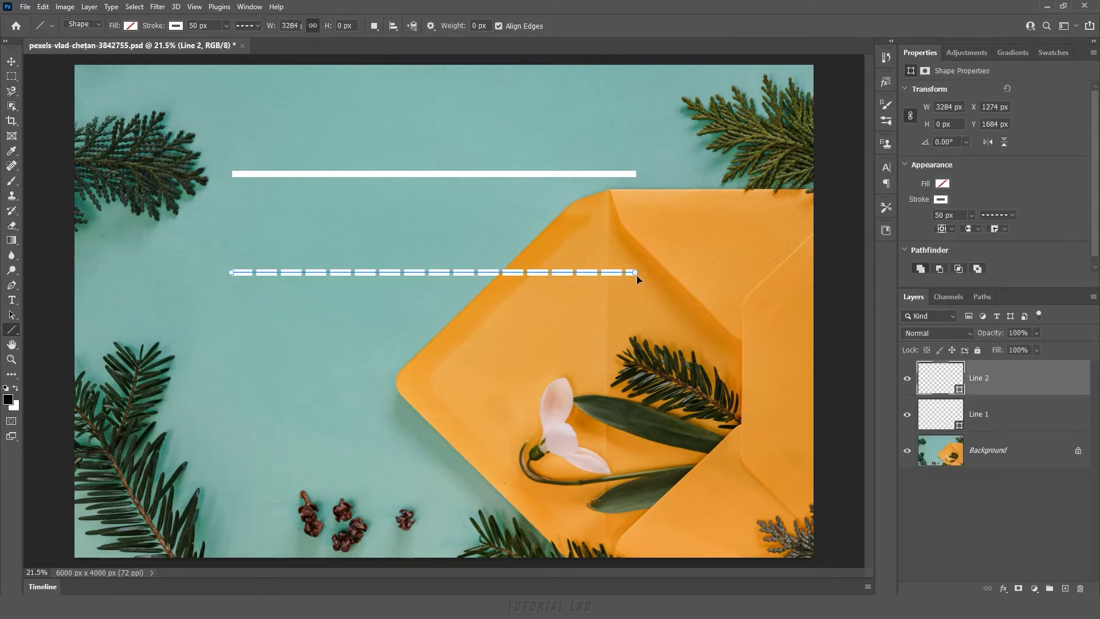
{"action": "scroll", "coordinate": [389, 297], "scroll_direction": "up", "scroll_amount": 5}
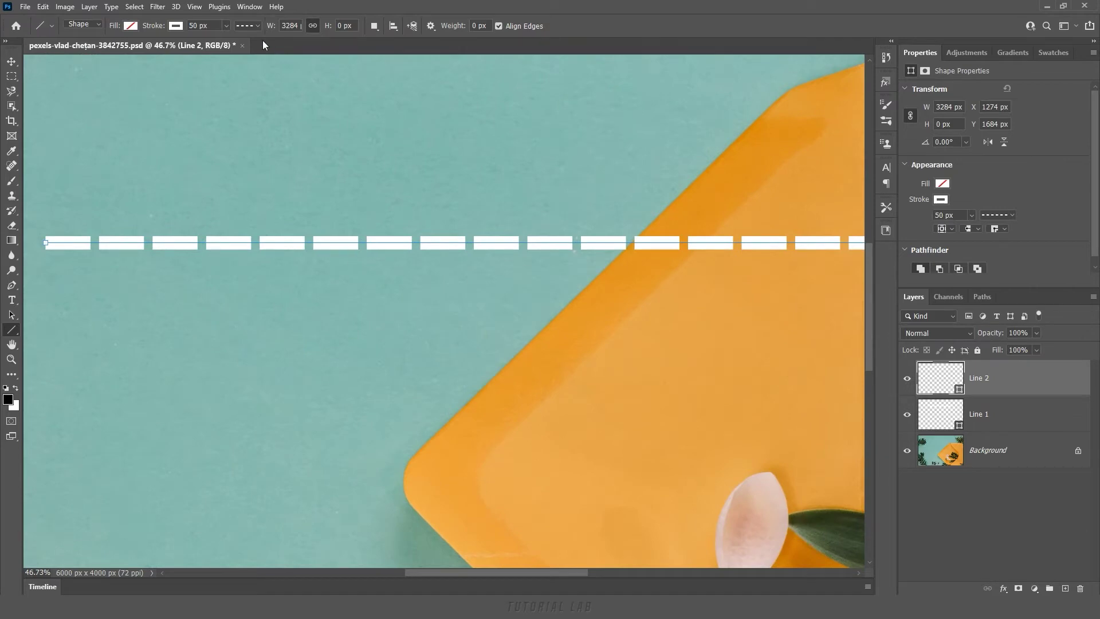
{"action": "left_click", "coordinate": [258, 26]}
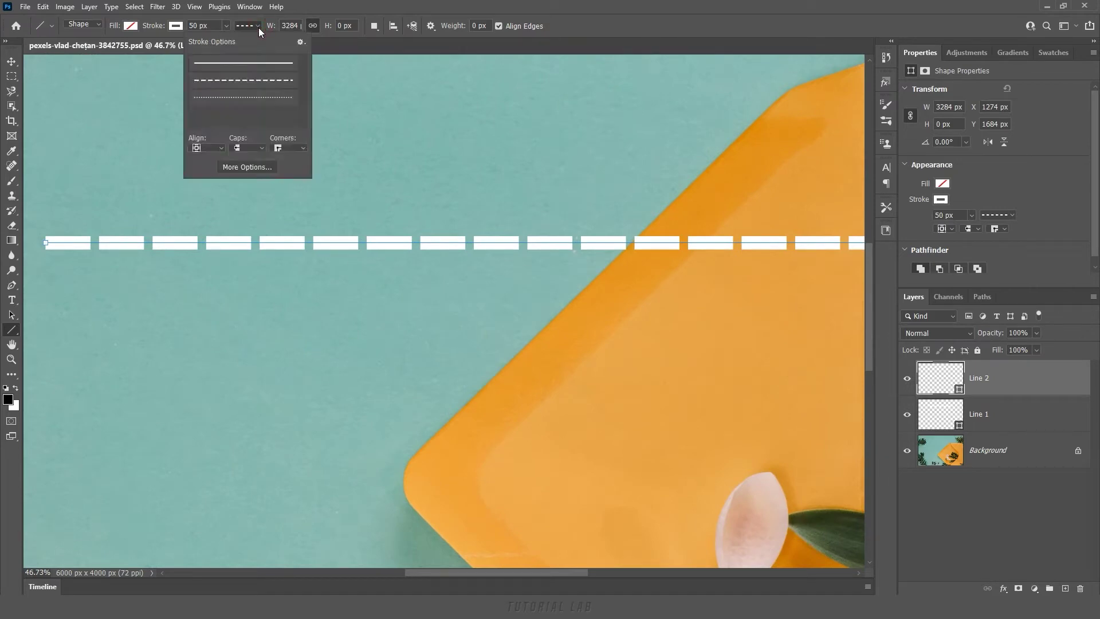
{"action": "left_click", "coordinate": [214, 149]}
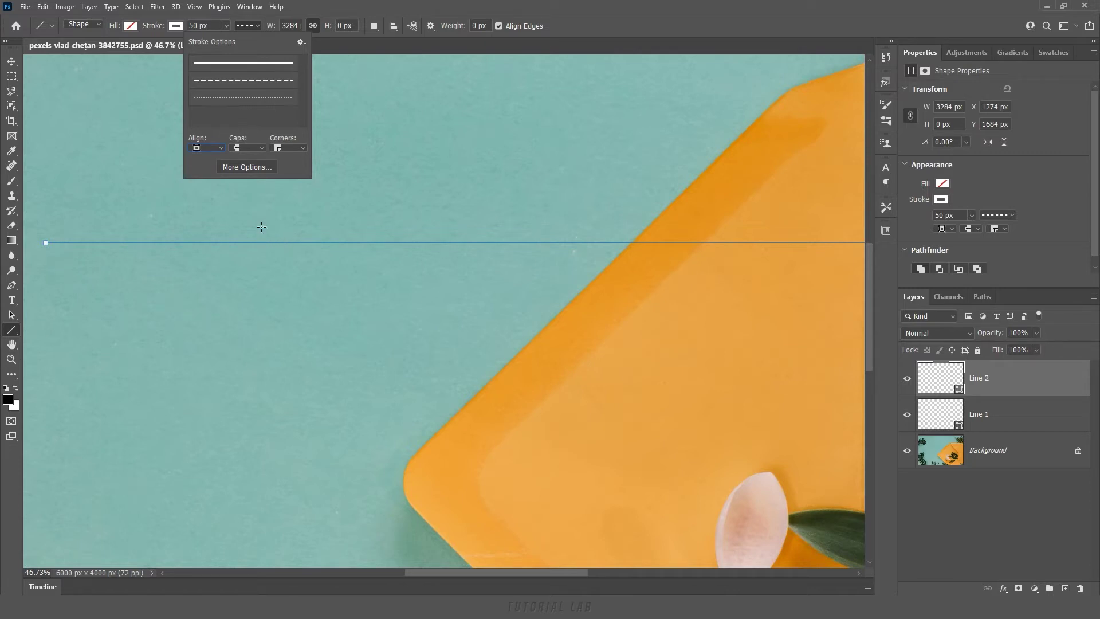
- Try Outside alignment for the second line's dashed stroke, then set it to Center
{"action": "left_click", "coordinate": [217, 149]}
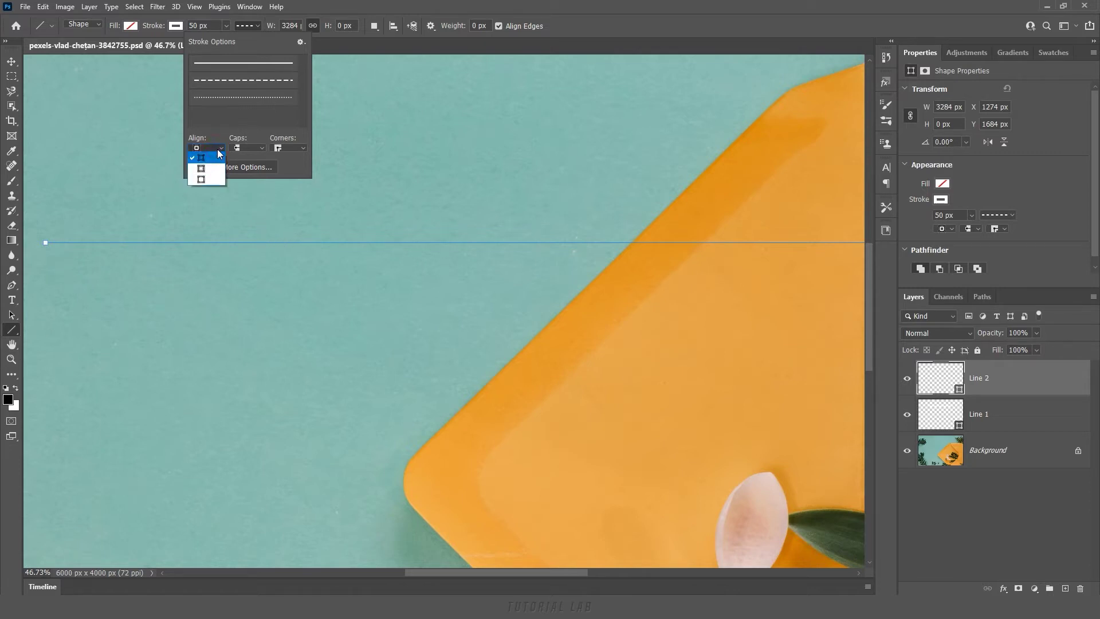
{"action": "left_click", "coordinate": [211, 180]}
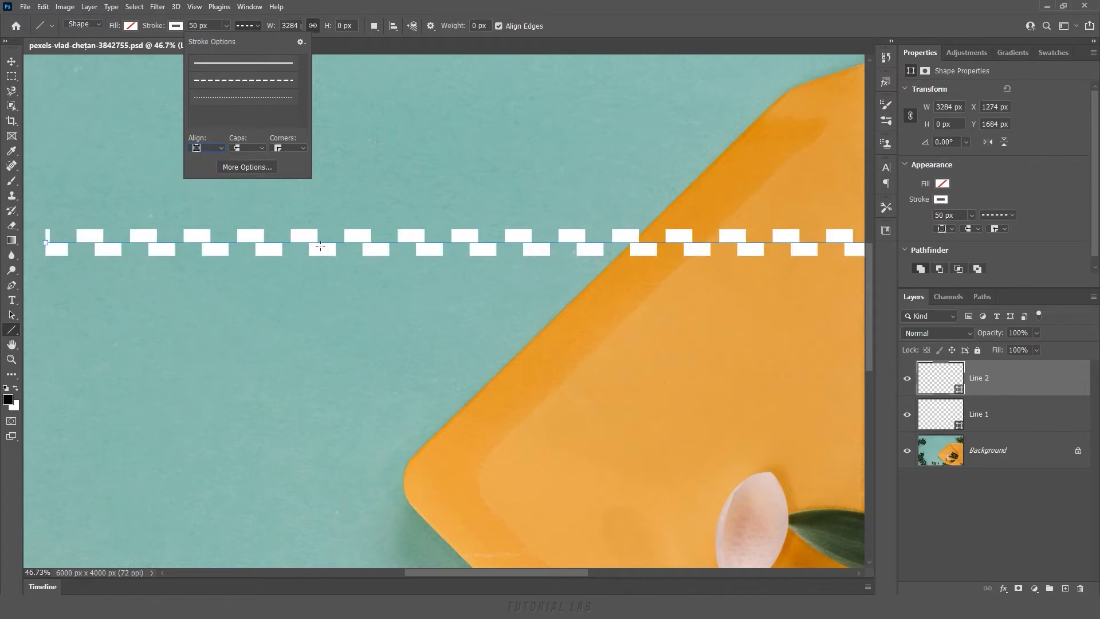
{"action": "left_click", "coordinate": [212, 149]}
{"action": "left_click", "coordinate": [209, 169]}
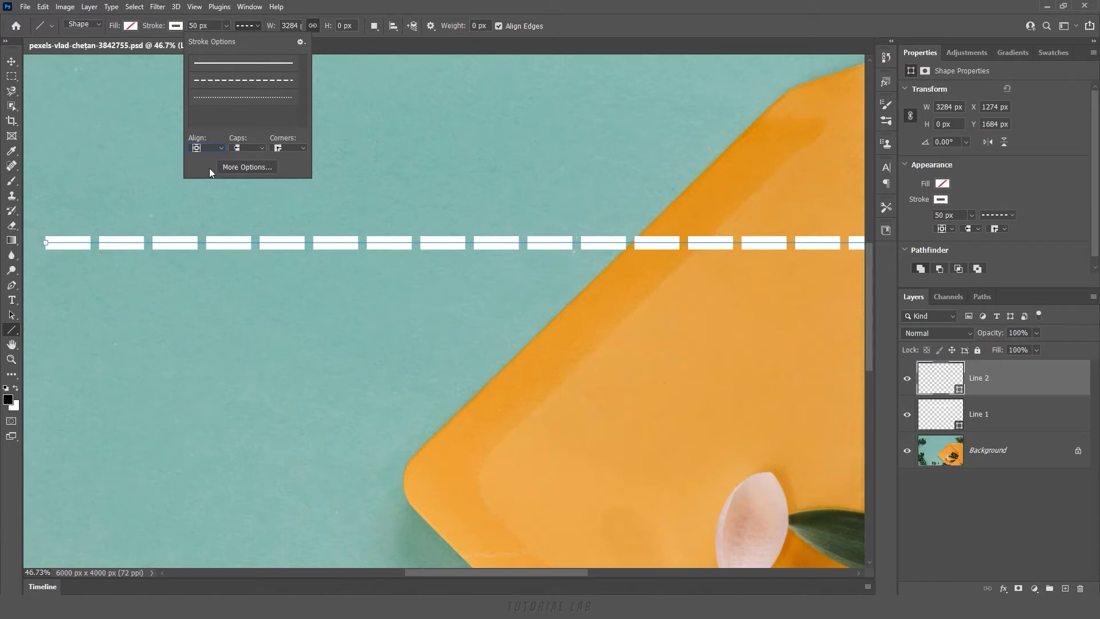
{"action": "left_click", "coordinate": [253, 147]}
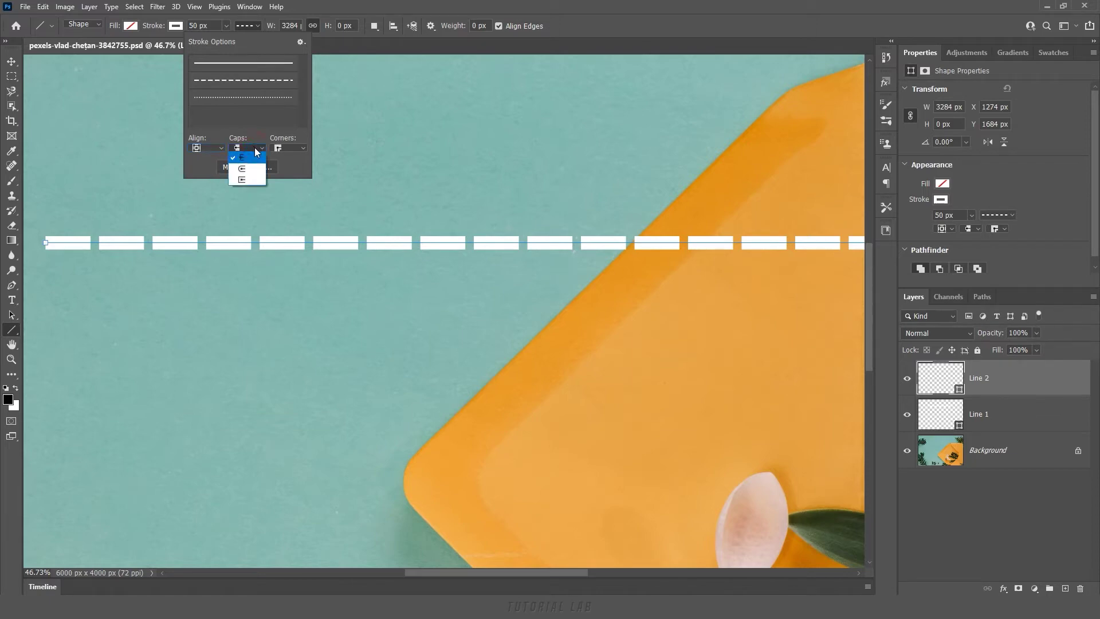
- Change the second line's dash pattern to dash 4 and gap 4
{"action": "left_click", "coordinate": [250, 168]}
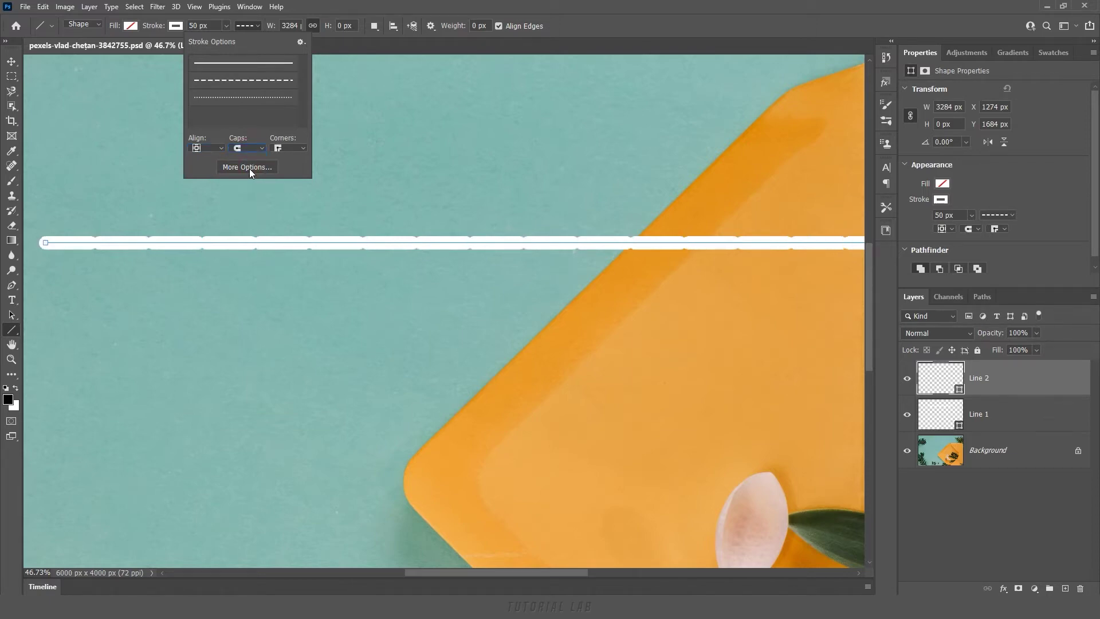
{"action": "left_click", "coordinate": [251, 167]}
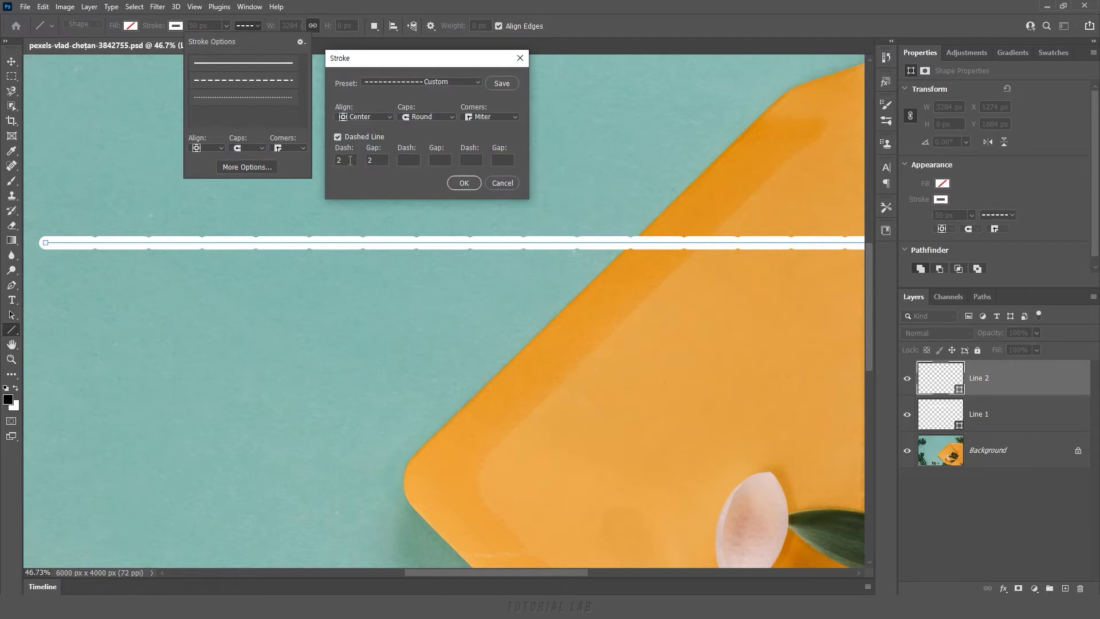
{"action": "type", "text": "4"}
{"action": "key", "text": "Tab"}
{"action": "type", "text": "4"}
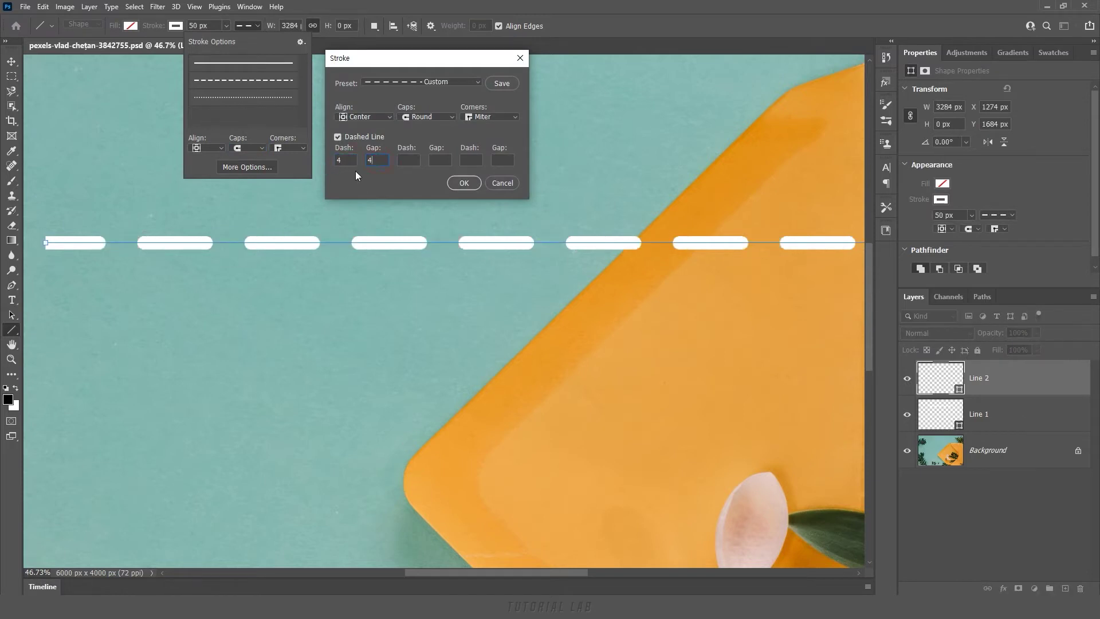
{"action": "left_click", "coordinate": [464, 183]}
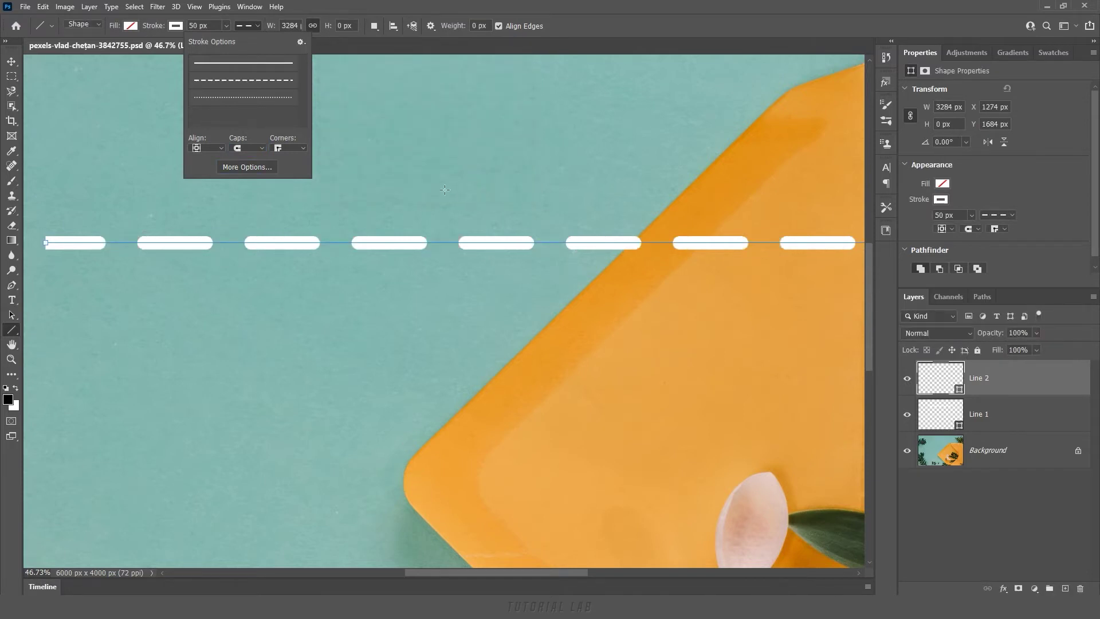
- Set the dash caps to Butt and fit the whole image on screen
{"action": "left_click", "coordinate": [248, 148]}
{"action": "left_click", "coordinate": [252, 181]}
{"action": "left_click", "coordinate": [247, 147]}
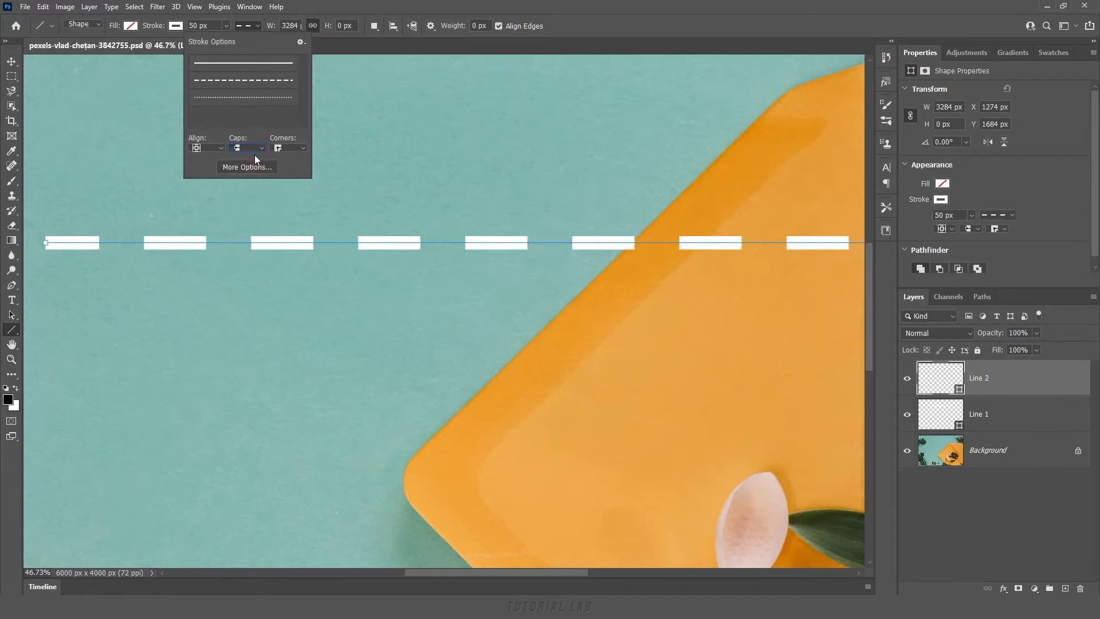
{"action": "left_click", "coordinate": [315, 20]}
{"action": "key", "text": "ctrl+0"}
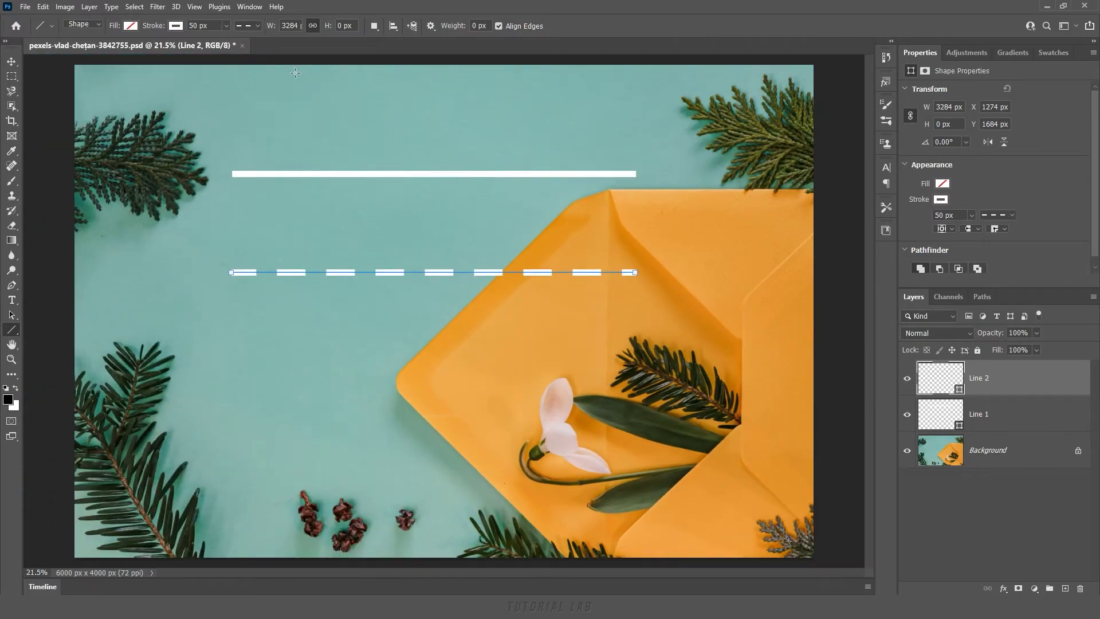
- Deselect the dashed line, then set a blue-purple fill and a 50 px line weight
{"action": "left_click", "coordinate": [937, 494]}
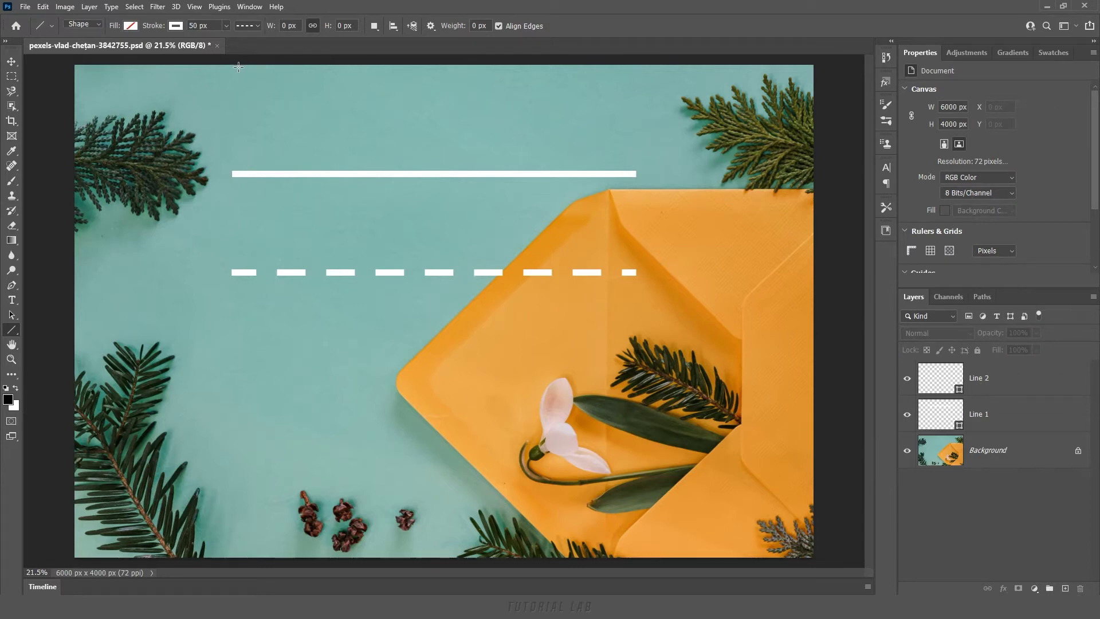
{"action": "left_click", "coordinate": [131, 26]}
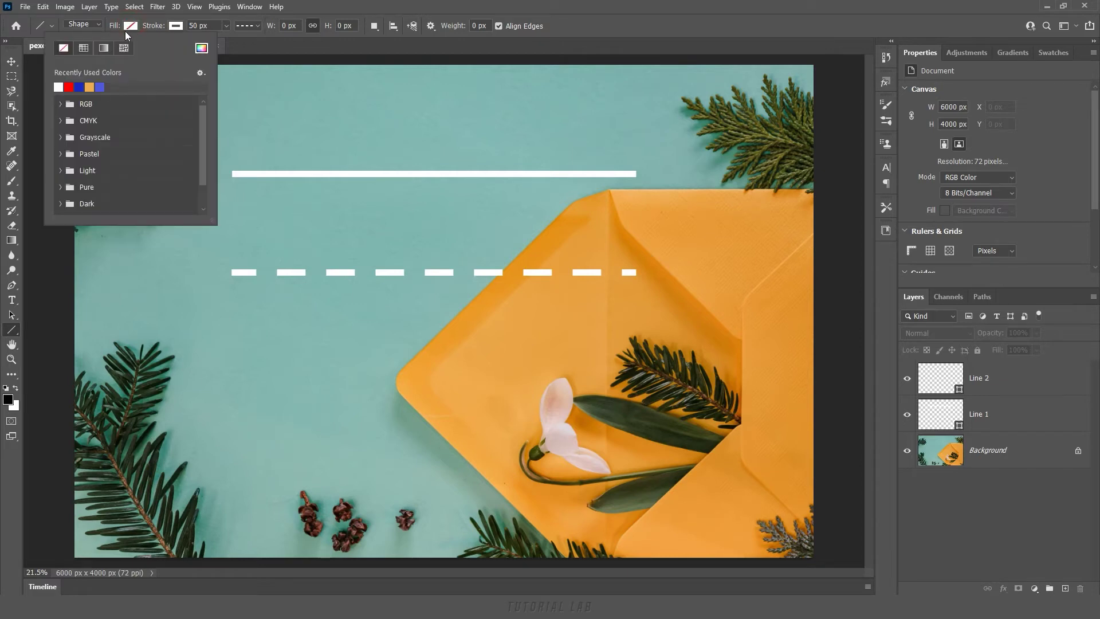
{"action": "left_click", "coordinate": [99, 87]}
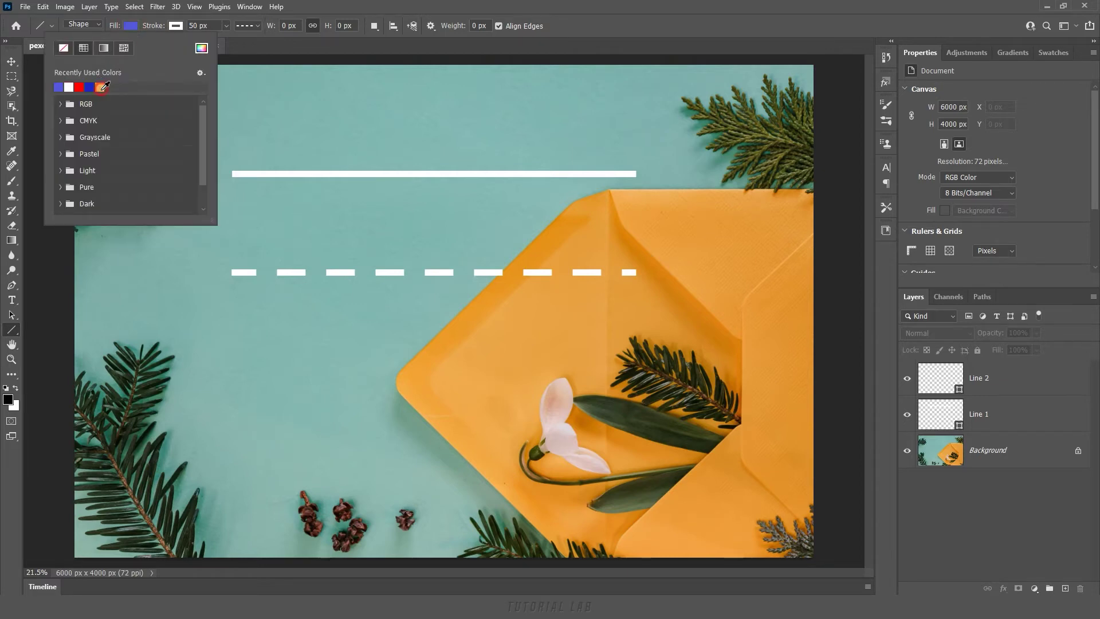
{"action": "left_click", "coordinate": [131, 25]}
{"action": "left_click", "coordinate": [451, 31]}
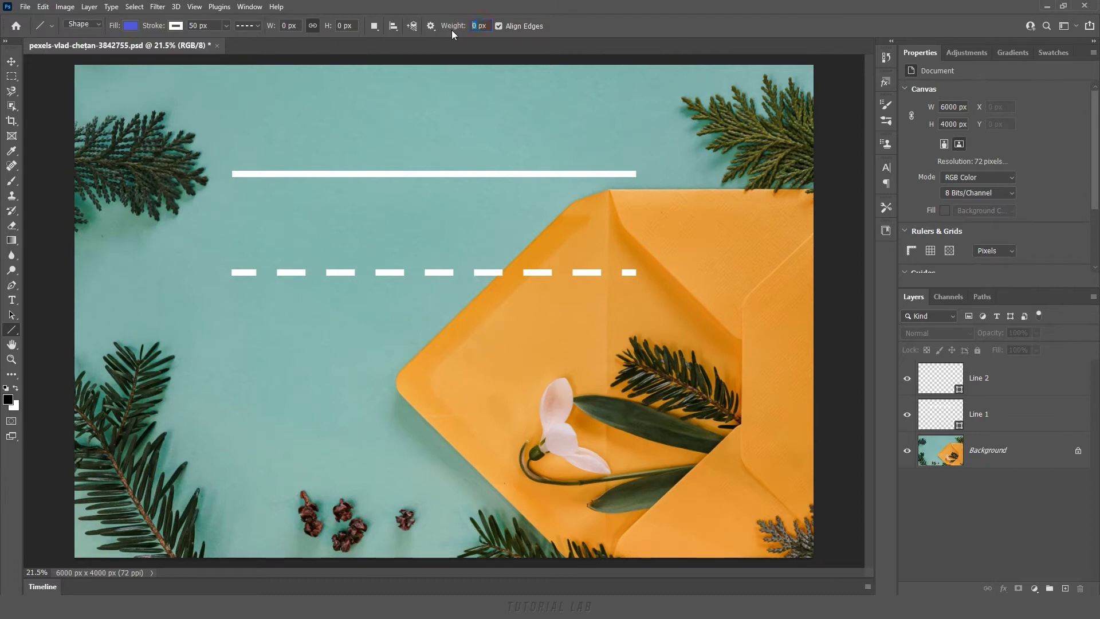
{"action": "type", "text": "50"}
{"action": "key", "text": "Return"}
- Set a 20 px solid stroke and draw a third horizontal line across the lower middle
{"action": "mouse_move", "coordinate": [226, 25]}
{"action": "left_mouse_down"}
{"action": "mouse_move", "coordinate": [224, 39]}
{"action": "mouse_move", "coordinate": [210, 40]}
{"action": "left_mouse_up"}
{"action": "type", "text": "2"}
{"action": "left_click", "coordinate": [255, 27]}
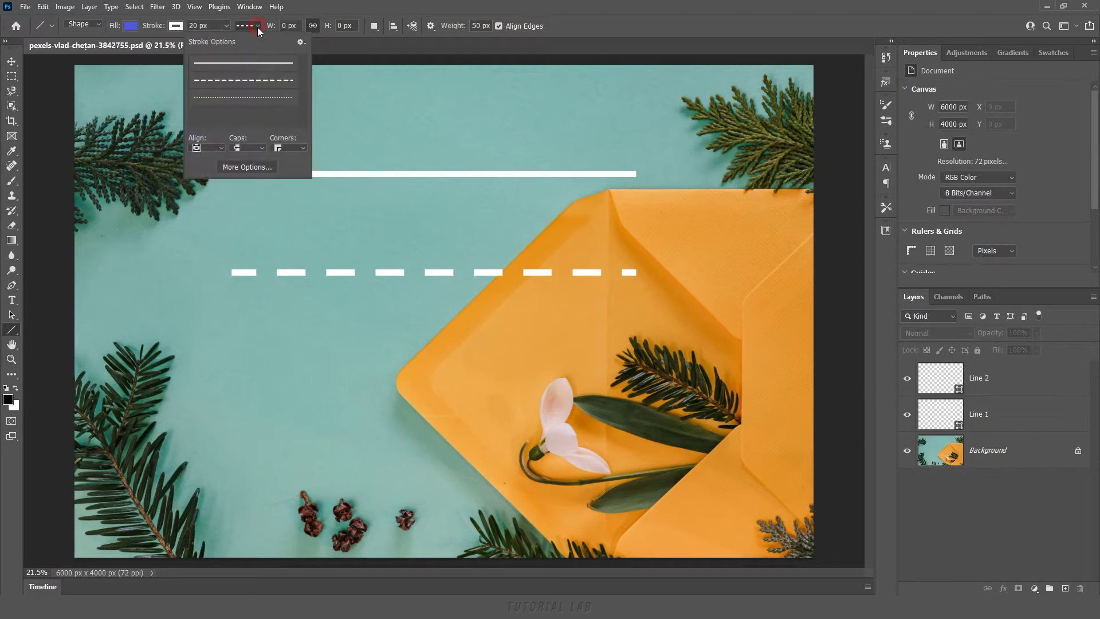
{"action": "left_click", "coordinate": [250, 63]}
{"action": "left_click", "coordinate": [258, 26]}
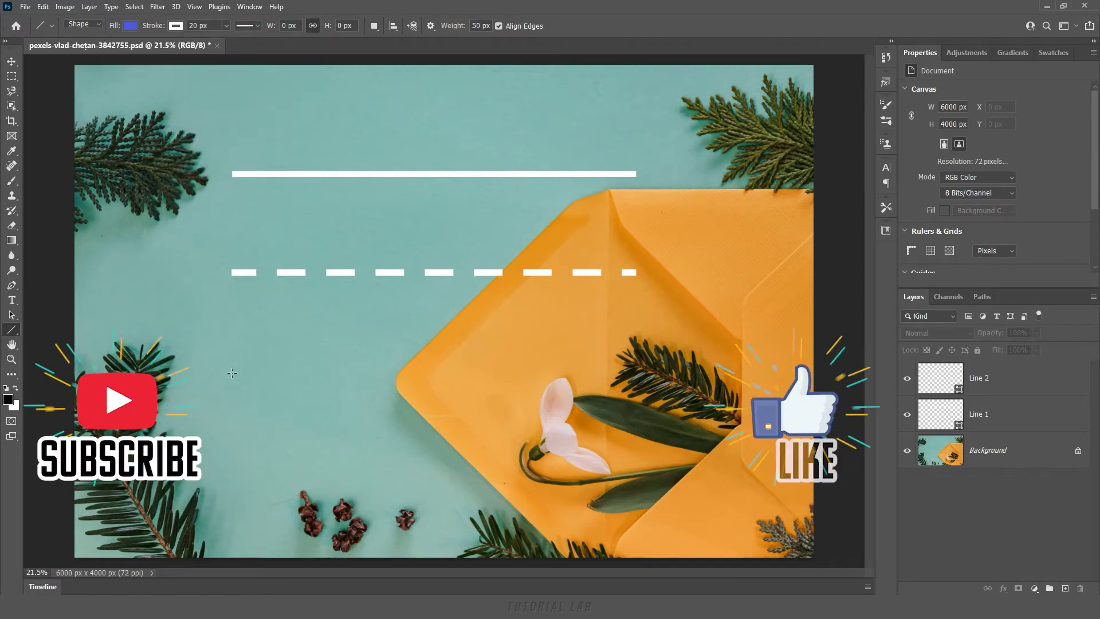
{"action": "left_click_drag", "start_coordinate": [230, 377], "coordinate": [630, 376]}
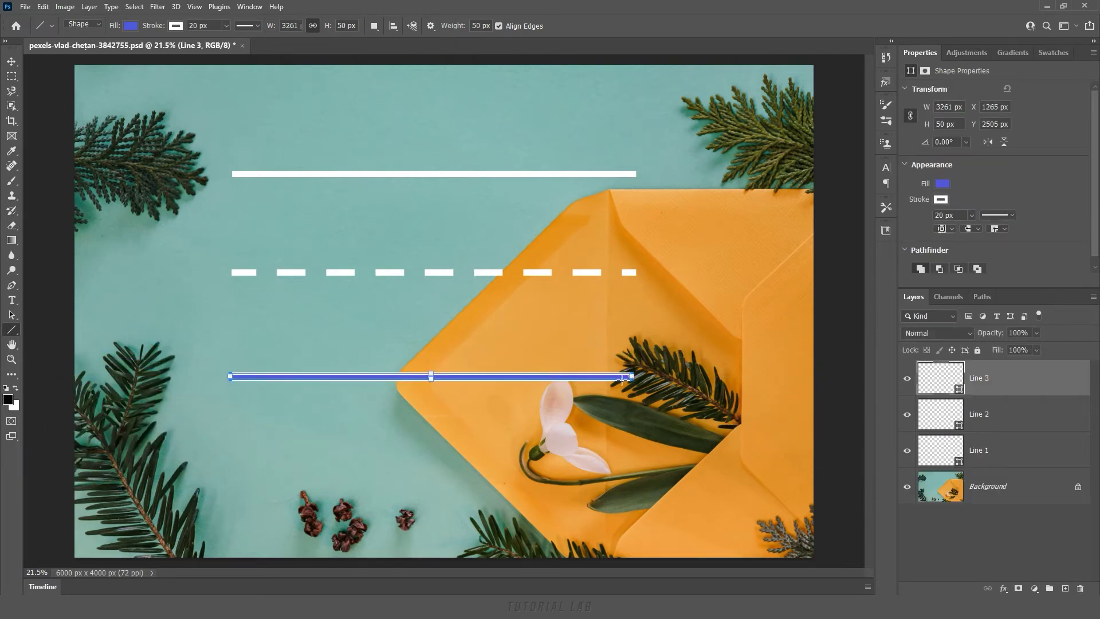
- Zoom in and centre the view on the blue-purple bar with its white stroke edges
{"action": "left_click", "coordinate": [536, 411]}
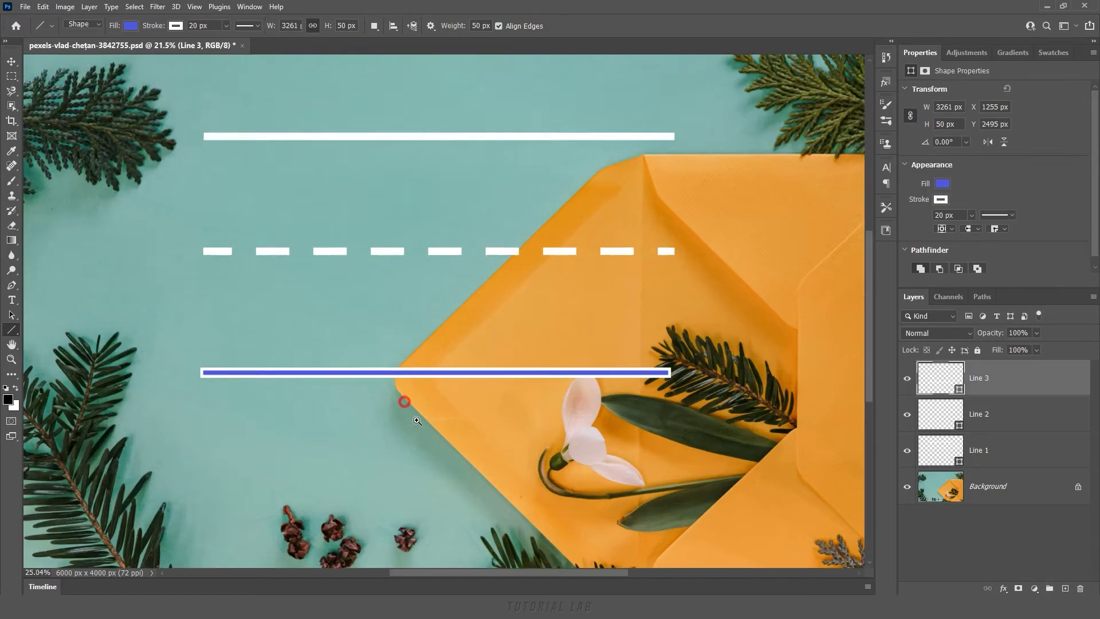
{"action": "scroll", "coordinate": [404, 401], "scroll_direction": "up", "scroll_amount": 5}
{"action": "left_click_drag", "start_coordinate": [458, 427], "coordinate": [473, 363]}
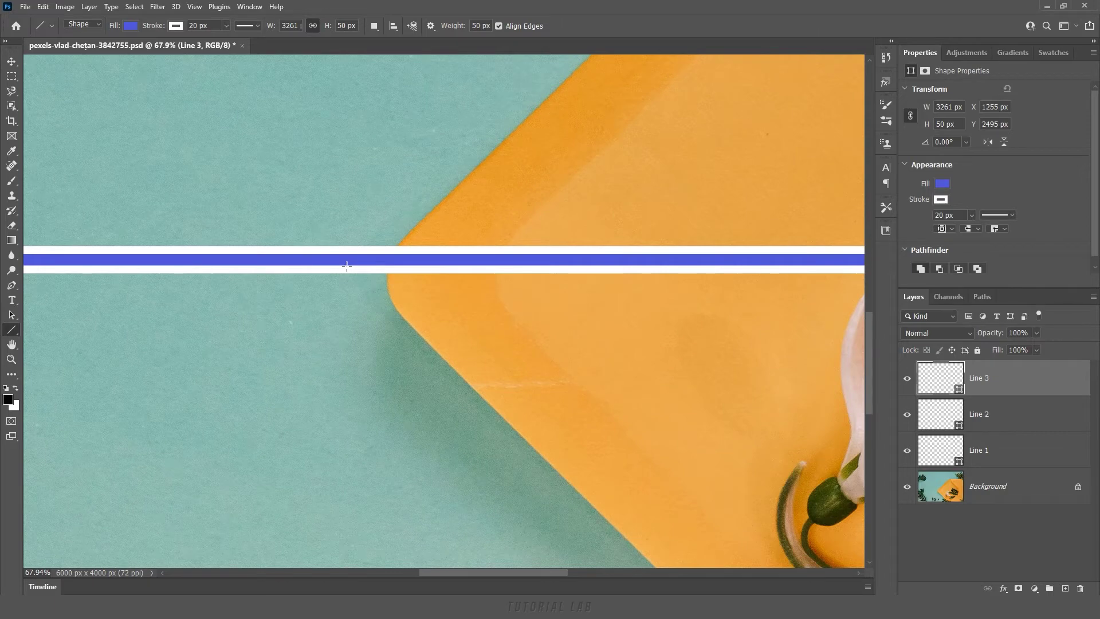
{"action": "left_click", "coordinate": [256, 26]}
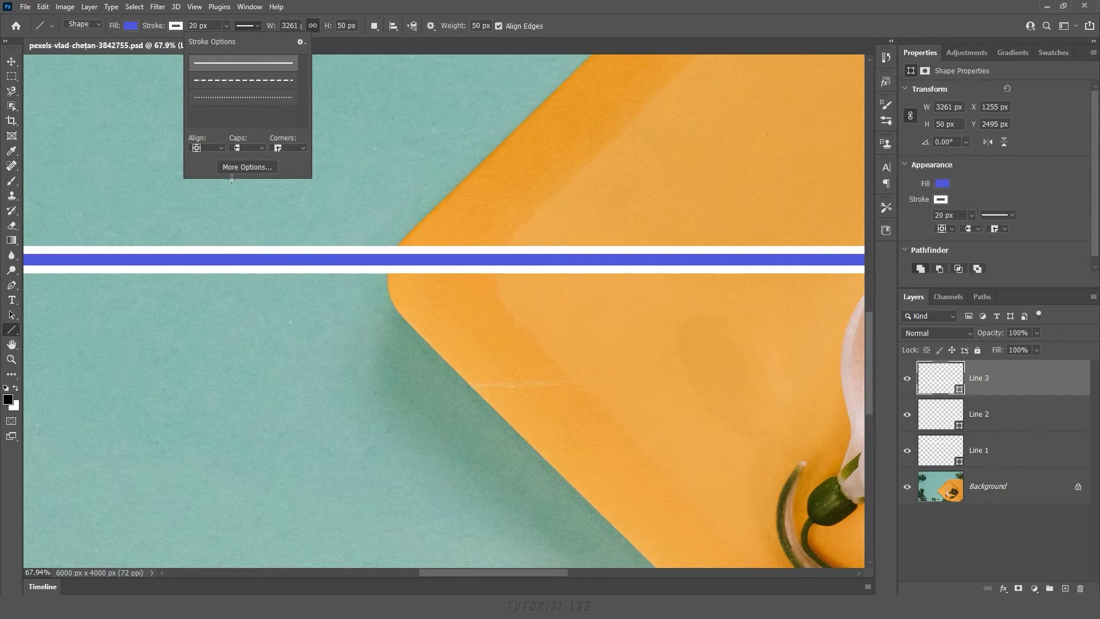
- Align the blue line's white 20 px stroke Outside after testing Inside, then fit the image
{"action": "left_click", "coordinate": [219, 148]}
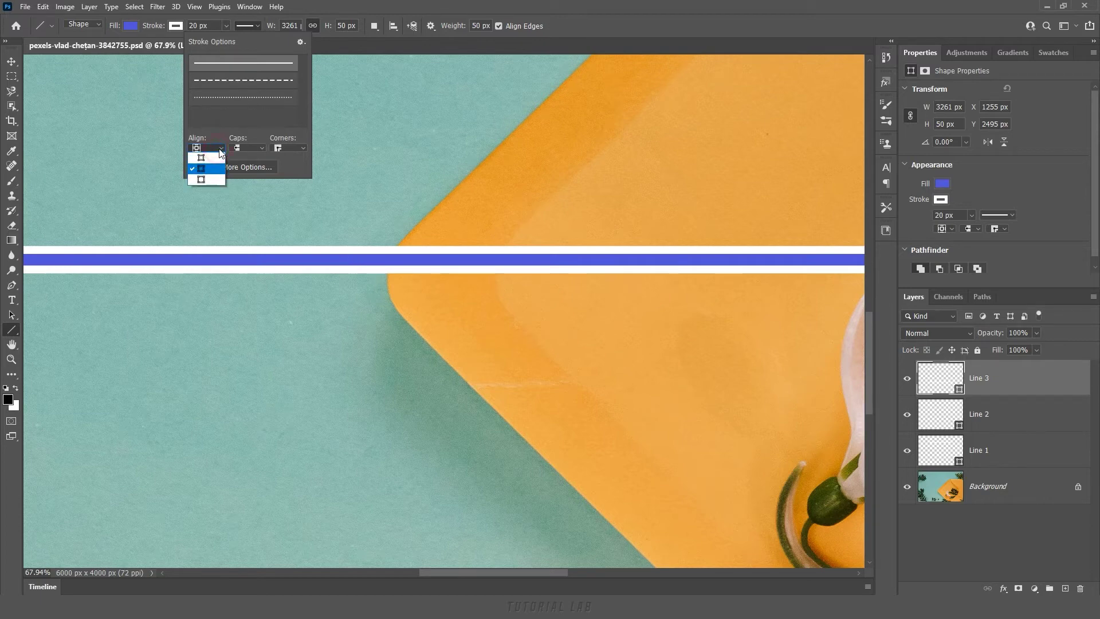
{"action": "left_click", "coordinate": [208, 180]}
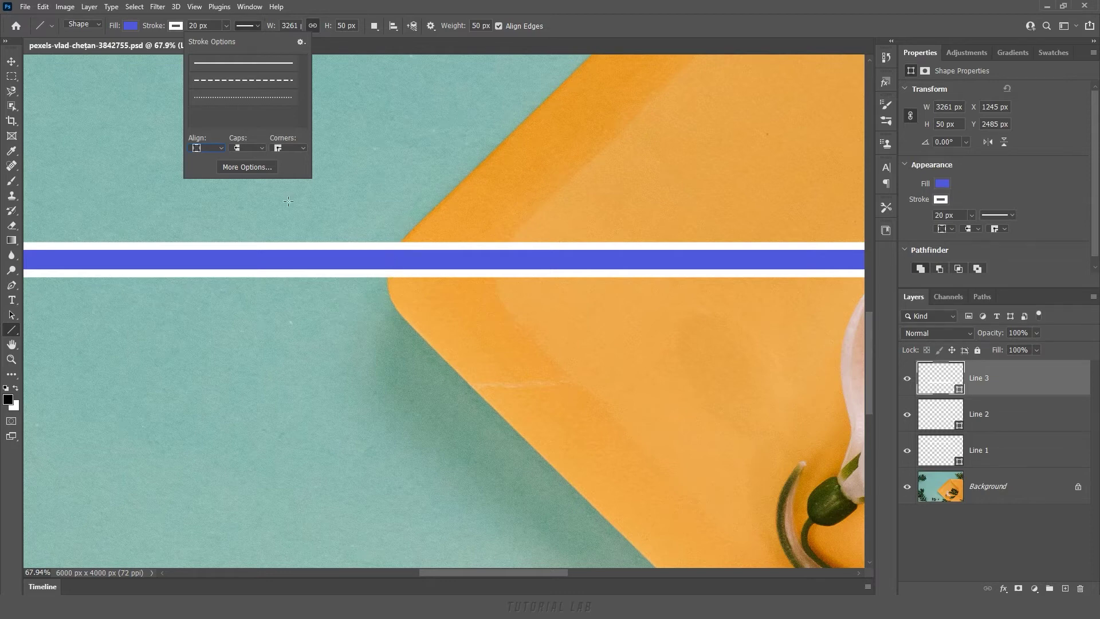
{"action": "left_click", "coordinate": [216, 146]}
{"action": "left_click", "coordinate": [216, 159]}
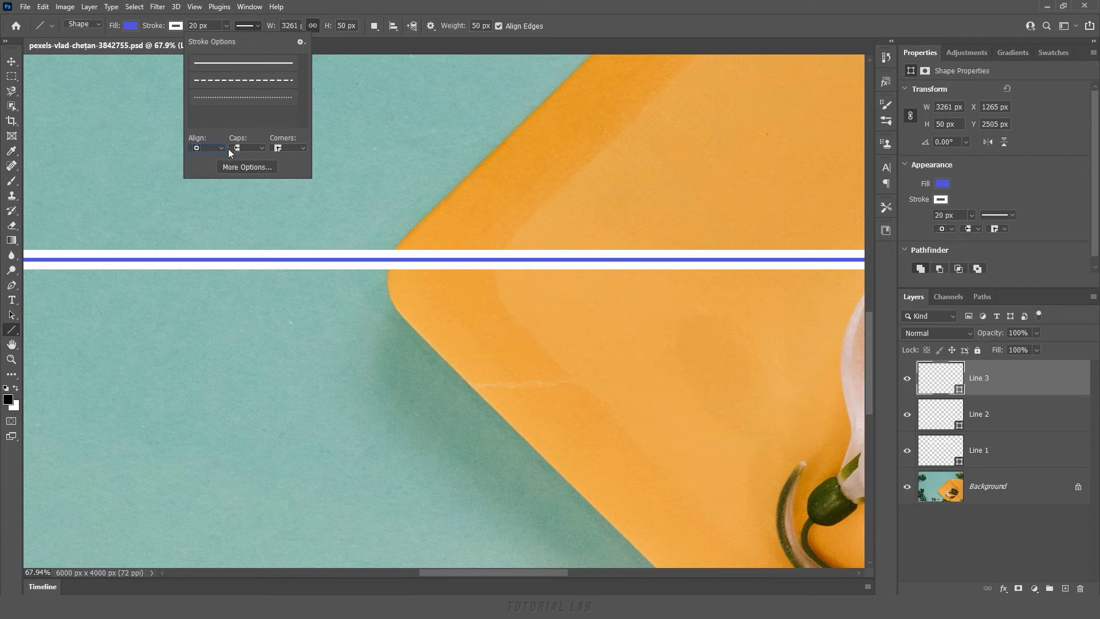
{"action": "left_click", "coordinate": [220, 149]}
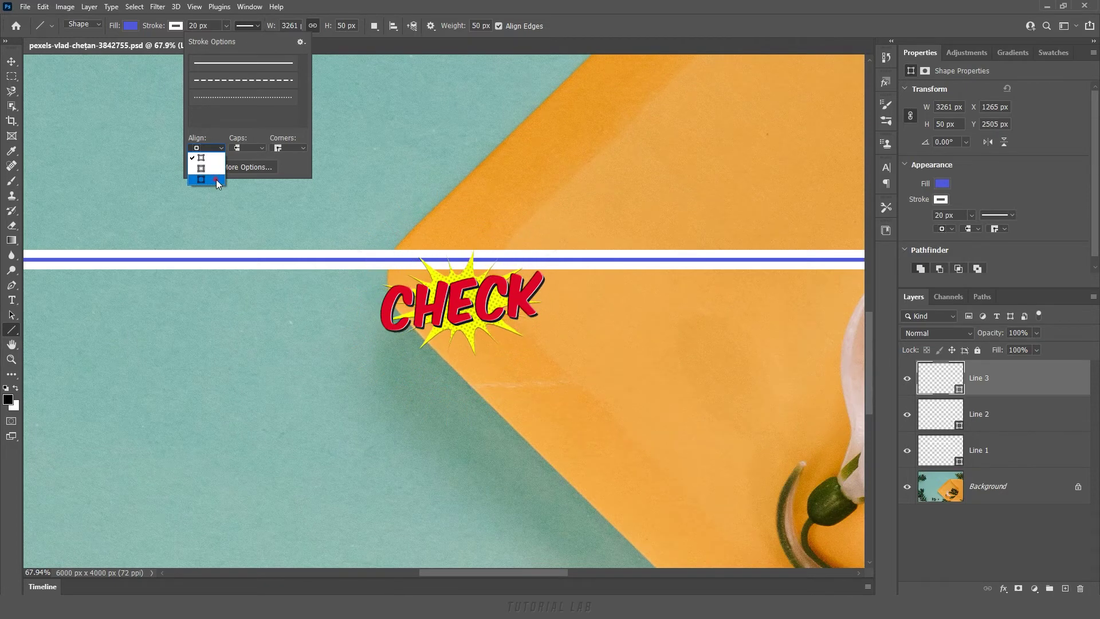
{"action": "left_click", "coordinate": [216, 181]}
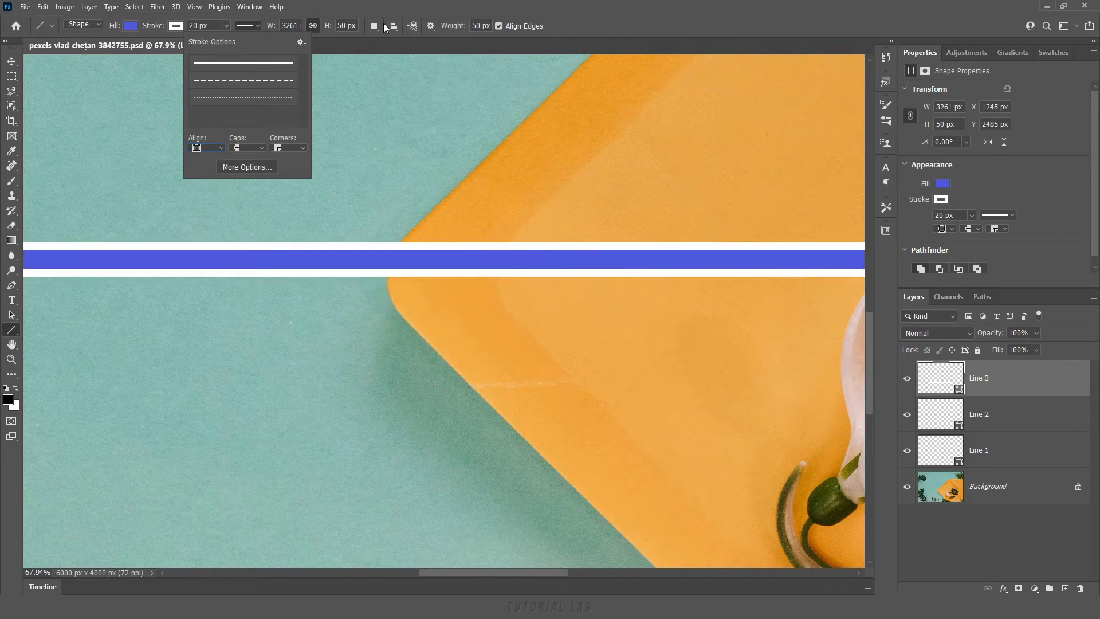
{"action": "left_click", "coordinate": [397, 7]}
{"action": "key", "text": "ctrl+0"}
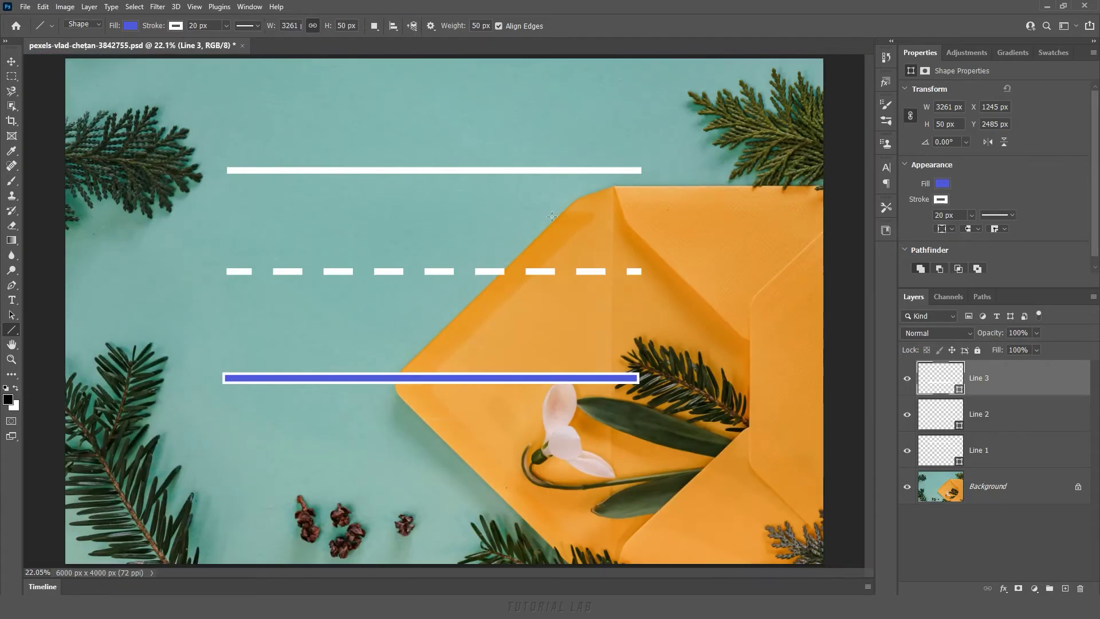
- Select Line 1 and apply an Arc warp to the top white line
{"action": "left_click", "coordinate": [1016, 463]}
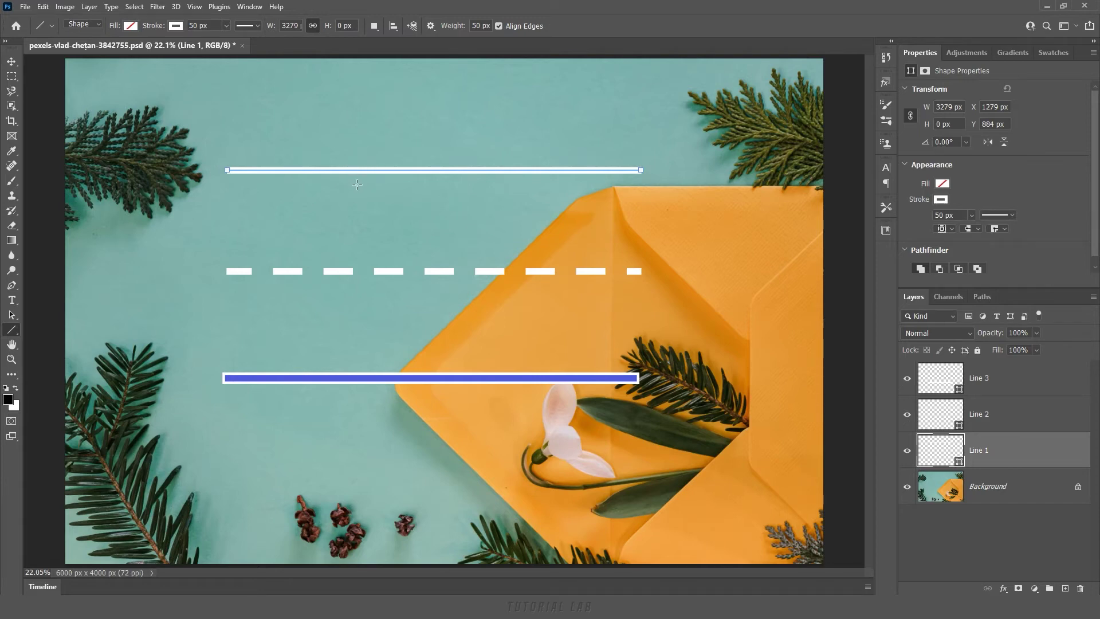
{"action": "key", "text": "ctrl+t"}
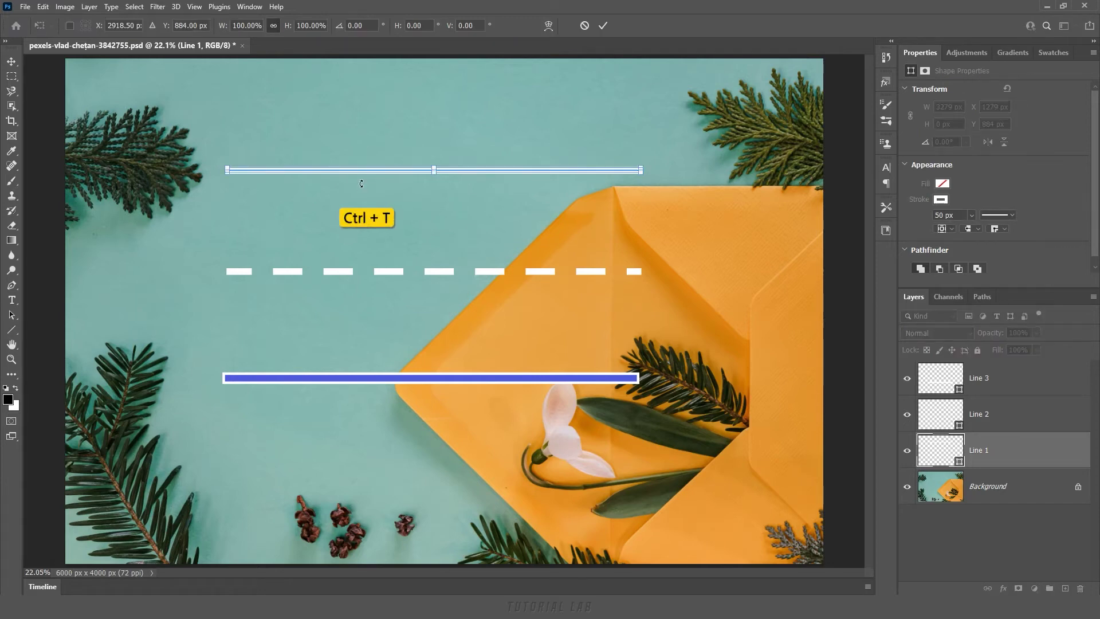
{"action": "left_click", "coordinate": [548, 26]}
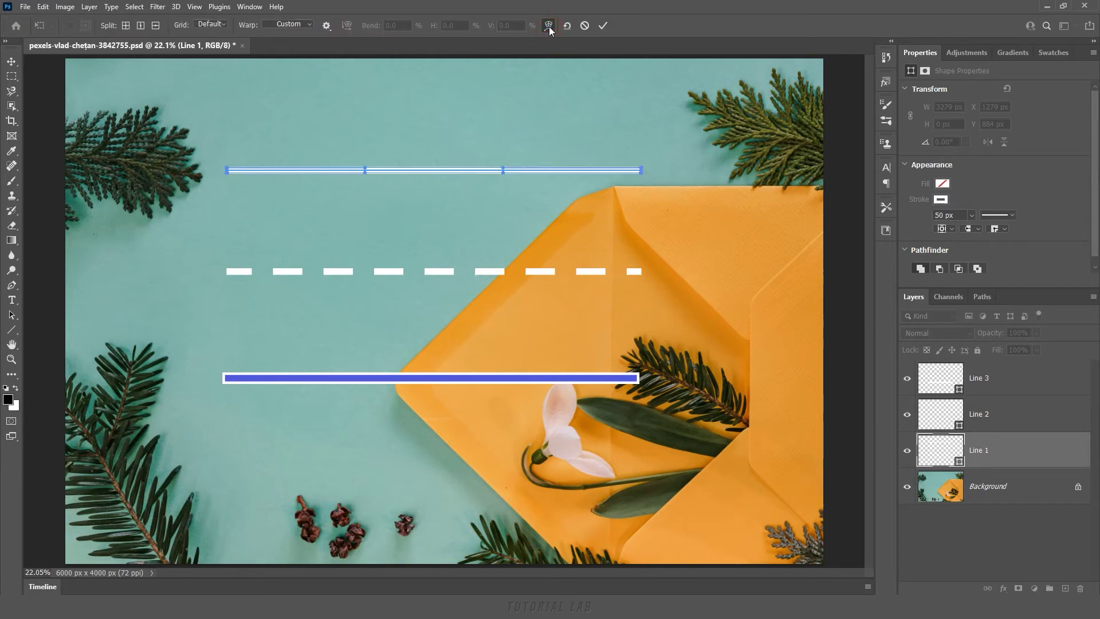
{"action": "left_click", "coordinate": [308, 24]}
{"action": "left_click", "coordinate": [298, 60]}
{"action": "mouse_move", "coordinate": [435, 83]}
{"action": "left_mouse_down"}
{"action": "mouse_move", "coordinate": [432, 128]}
{"action": "mouse_move", "coordinate": [433, 113]}
{"action": "left_mouse_up"}
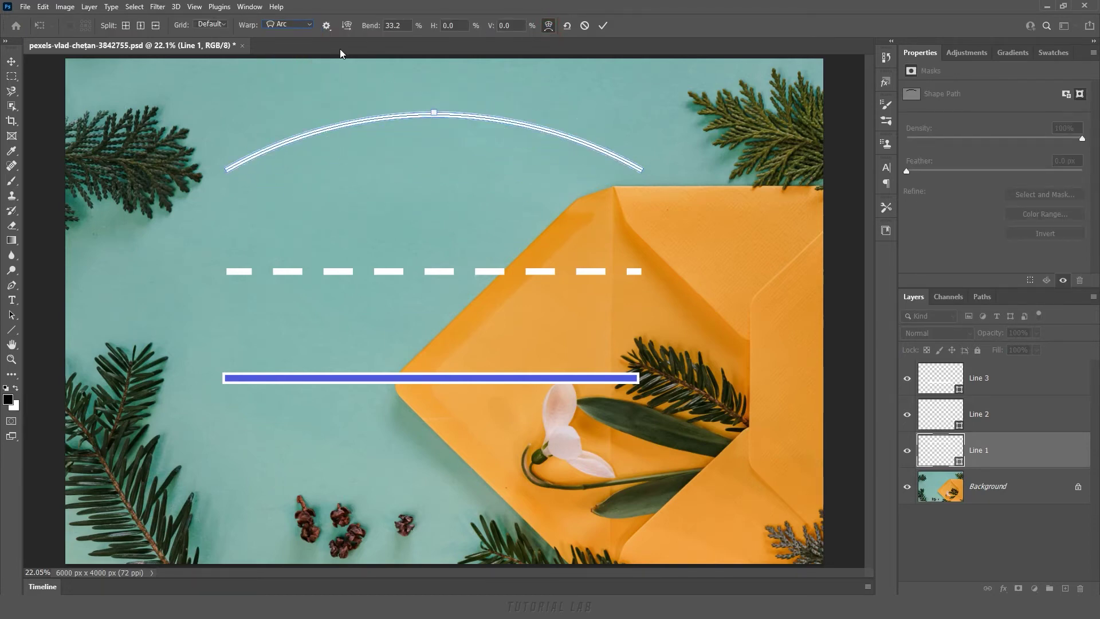
- Switch the warp to Arc Lower, deepen the sag, commit and convert the shape to a path
{"action": "left_click", "coordinate": [308, 24]}
{"action": "left_click", "coordinate": [296, 66]}
{"action": "left_click_drag", "start_coordinate": [435, 252], "coordinate": [450, 230]}
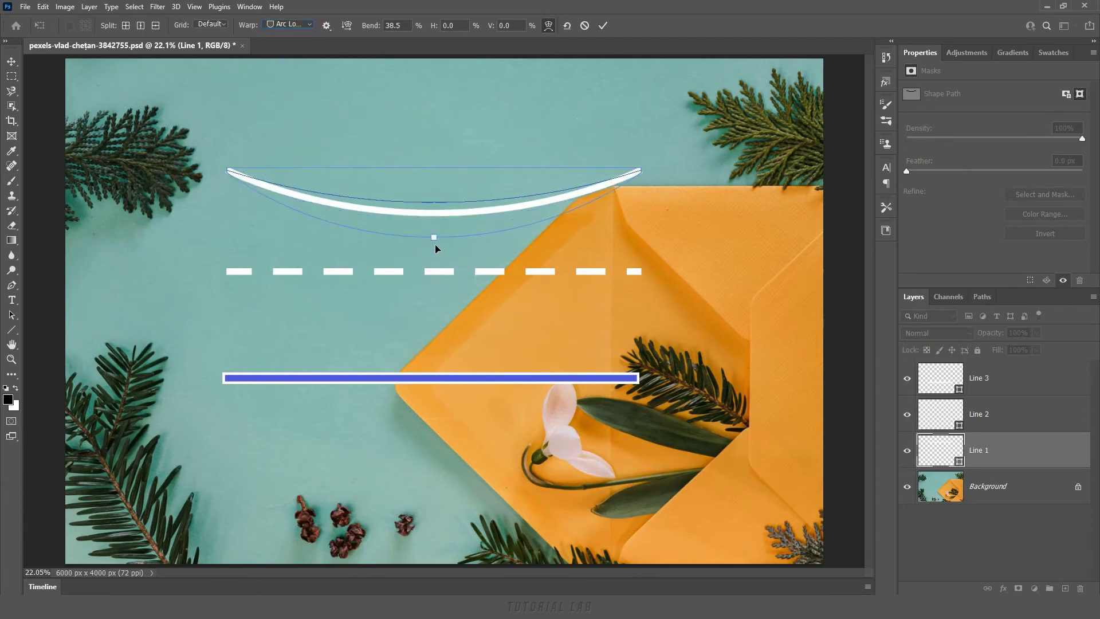
{"action": "left_click", "coordinate": [603, 25]}
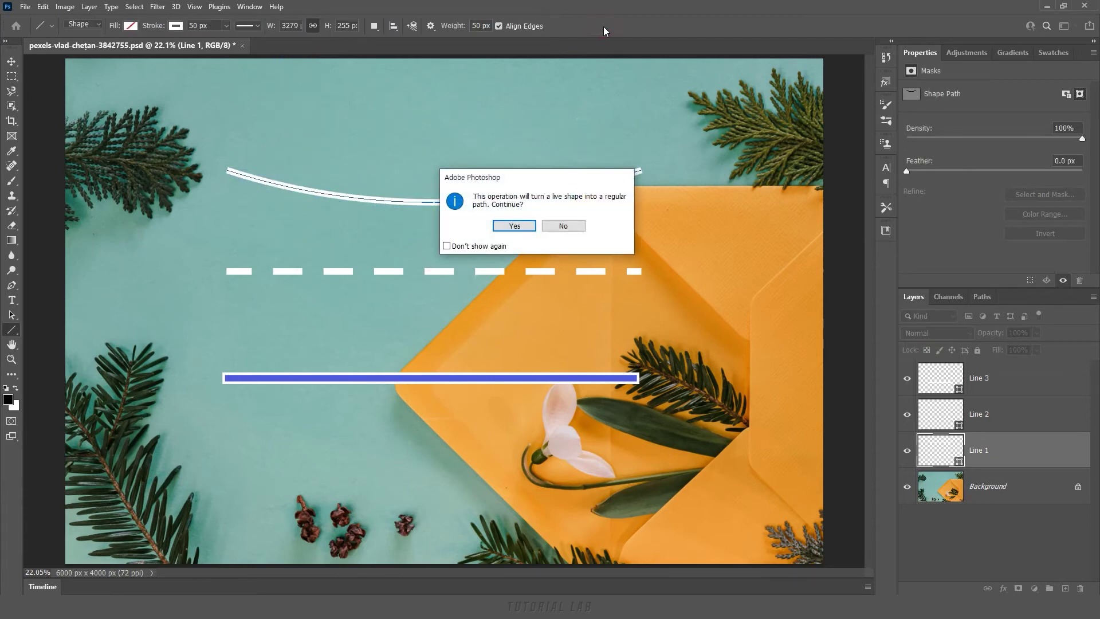
{"action": "left_click", "coordinate": [511, 223]}
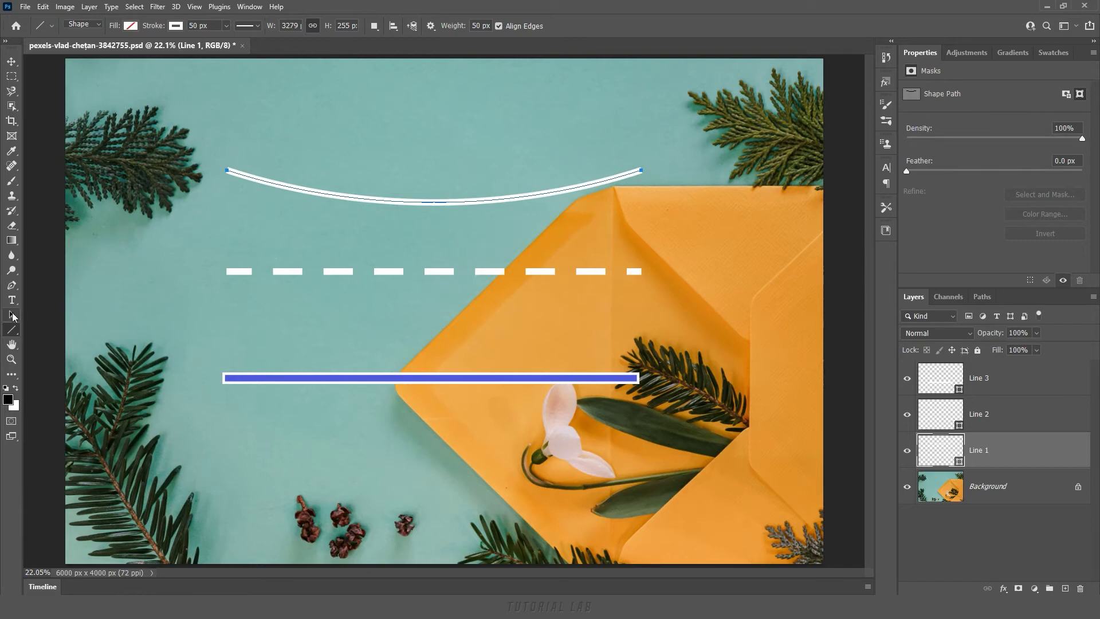
- Draw a wavy white 50 px stroke across the top of the canvas with the Pen tool in Shape mode
{"action": "left_click", "coordinate": [13, 287]}
{"action": "right_click", "coordinate": [15, 290]}
{"action": "left_click", "coordinate": [52, 288]}
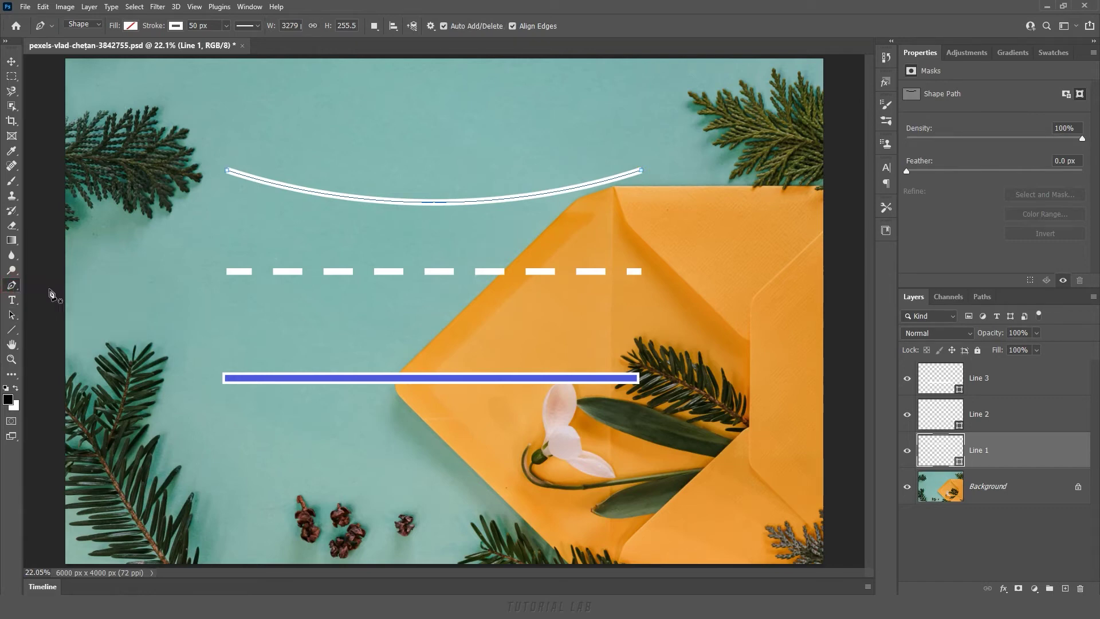
{"action": "left_click", "coordinate": [83, 25]}
{"action": "left_click", "coordinate": [228, 115]}
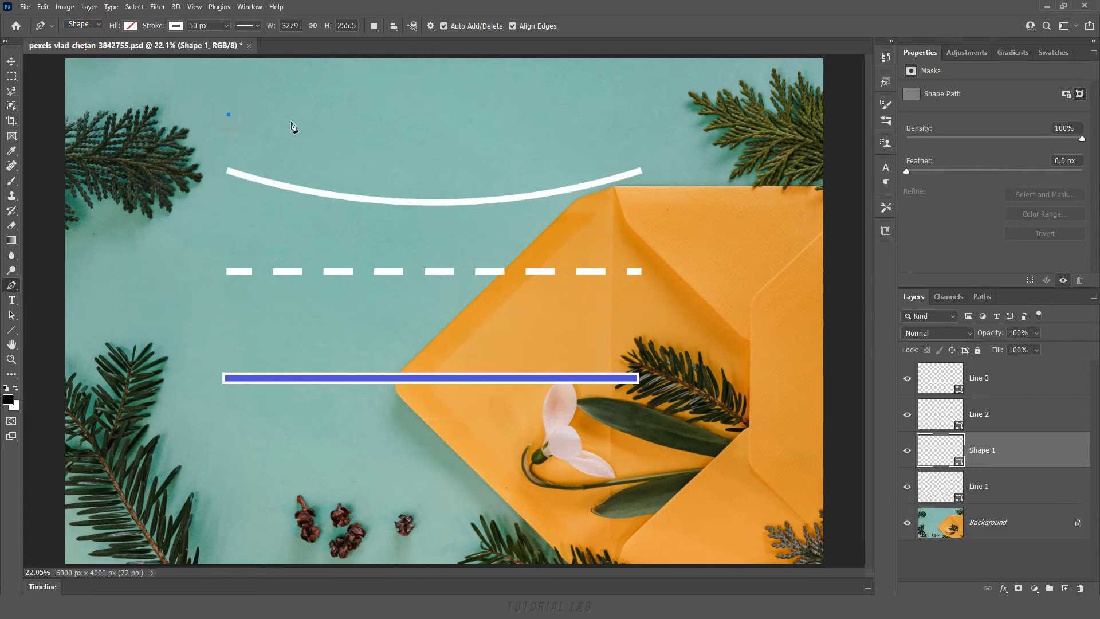
{"action": "left_click_drag", "start_coordinate": [386, 111], "coordinate": [470, 170]}
{"action": "mouse_move", "coordinate": [550, 106]}
{"action": "left_mouse_down"}
{"action": "mouse_move", "coordinate": [625, 70]}
{"action": "mouse_move", "coordinate": [592, 68]}
{"action": "left_mouse_up"}
{"action": "left_click_drag", "start_coordinate": [550, 107], "coordinate": [637, 105]}
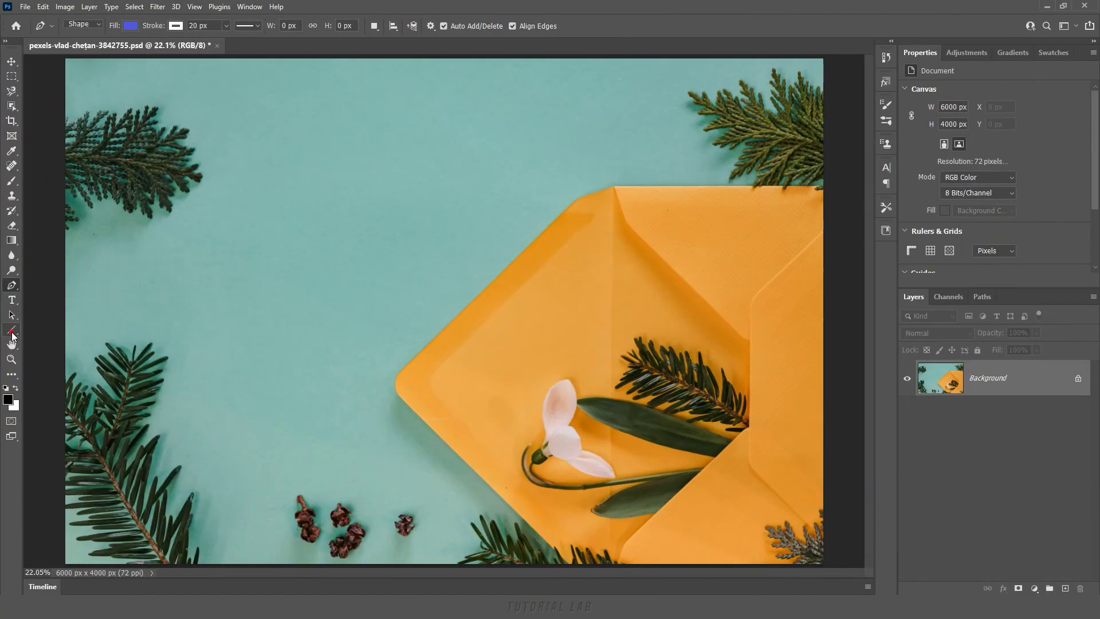
- Switch to the Line tool and bring up its start-arrowhead settings, 200 px wide and 400 px long
{"action": "right_click", "coordinate": [12, 332]}
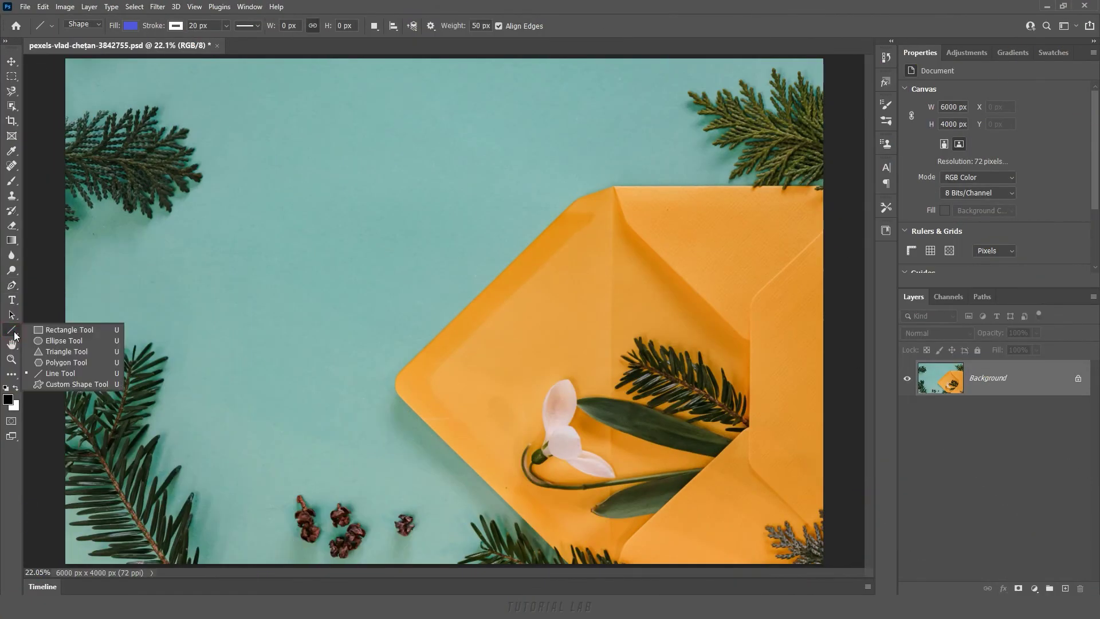
{"action": "left_click", "coordinate": [50, 373]}
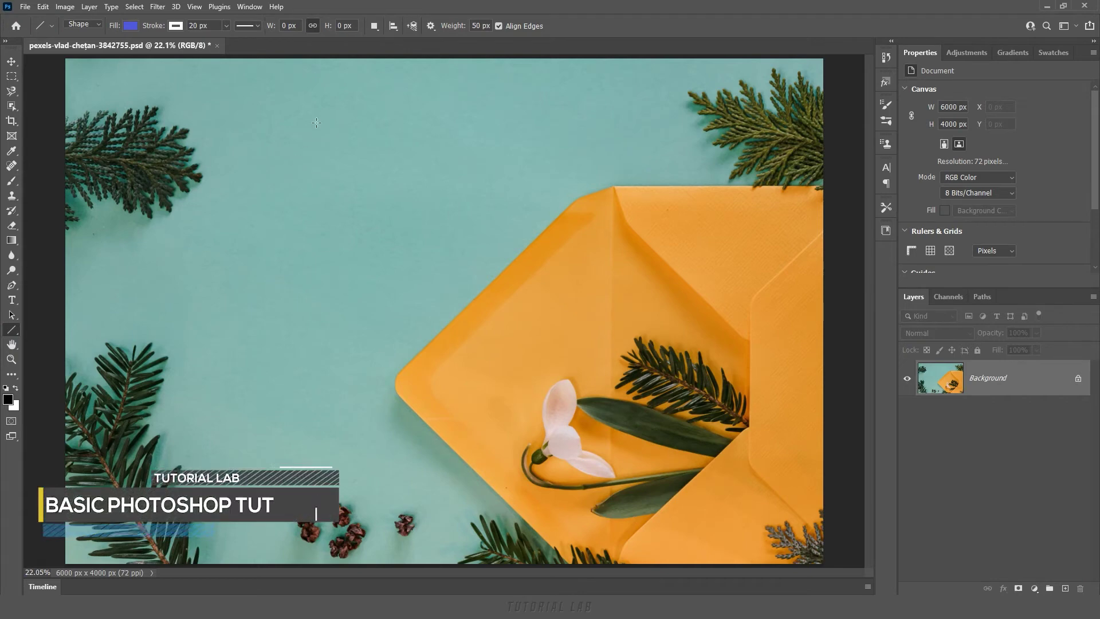
{"action": "left_click", "coordinate": [431, 27]}
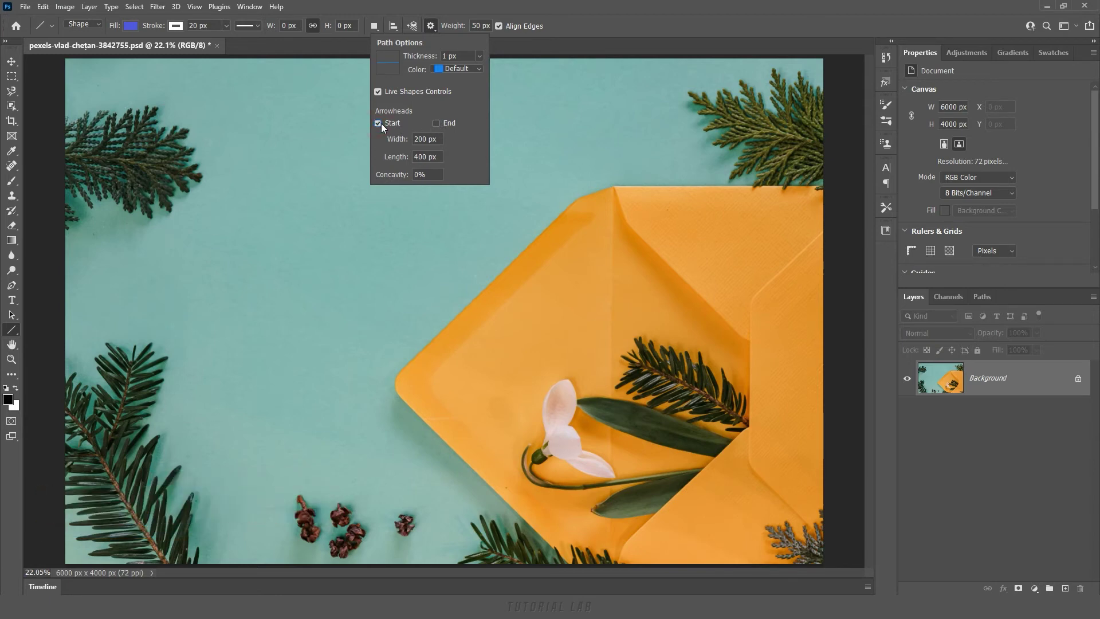
- Confirm the start arrowhead's 200 px width and 400 px length
{"action": "double_click", "coordinate": [426, 139]}
{"action": "key", "text": "Tab"}
{"action": "key", "text": "Return"}
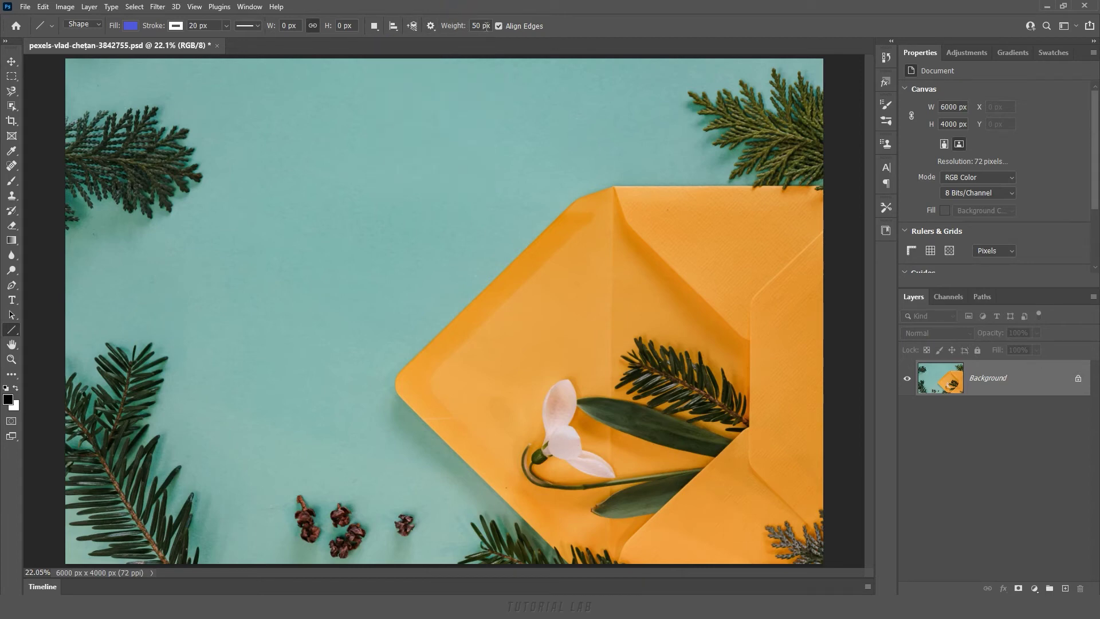
- Set the line weight to 0 px and the fill to no colour
{"action": "double_click", "coordinate": [471, 25]}
{"action": "type", "text": "0"}
{"action": "left_click", "coordinate": [130, 26]}
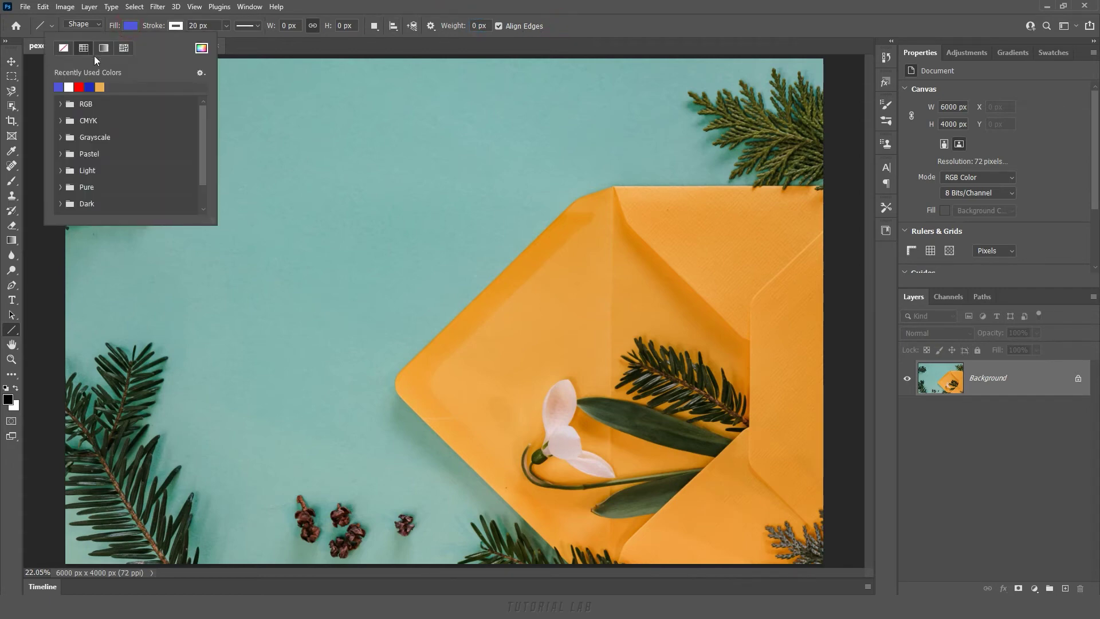
{"action": "left_click", "coordinate": [63, 47]}
{"action": "left_click", "coordinate": [131, 26]}
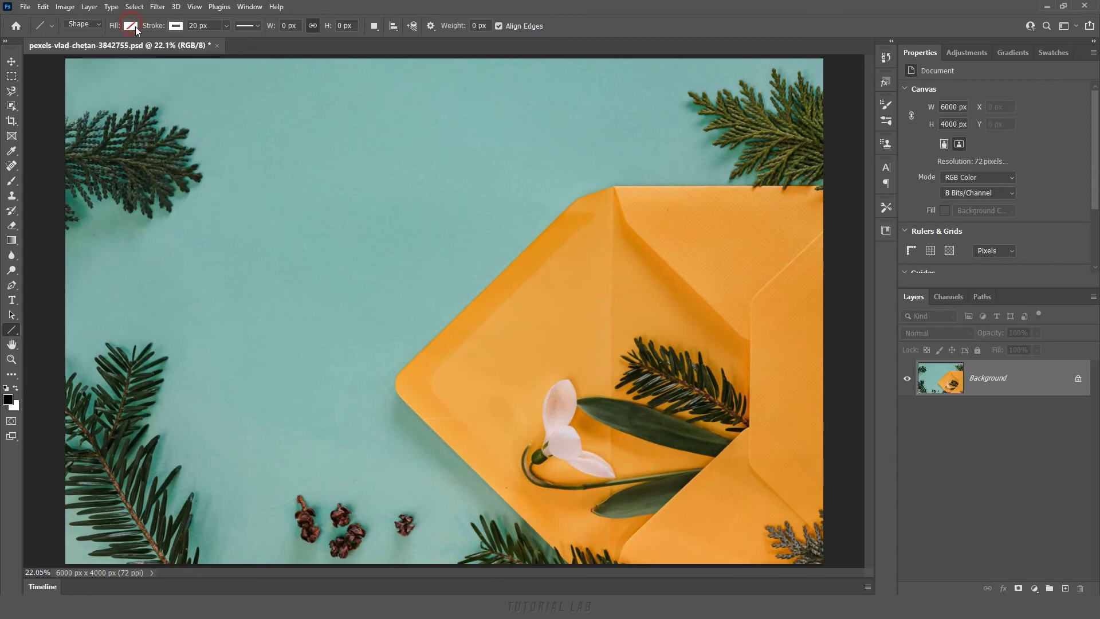
- Set the line's stroke alignment to centre
{"action": "left_click", "coordinate": [256, 25]}
{"action": "left_click", "coordinate": [207, 149]}
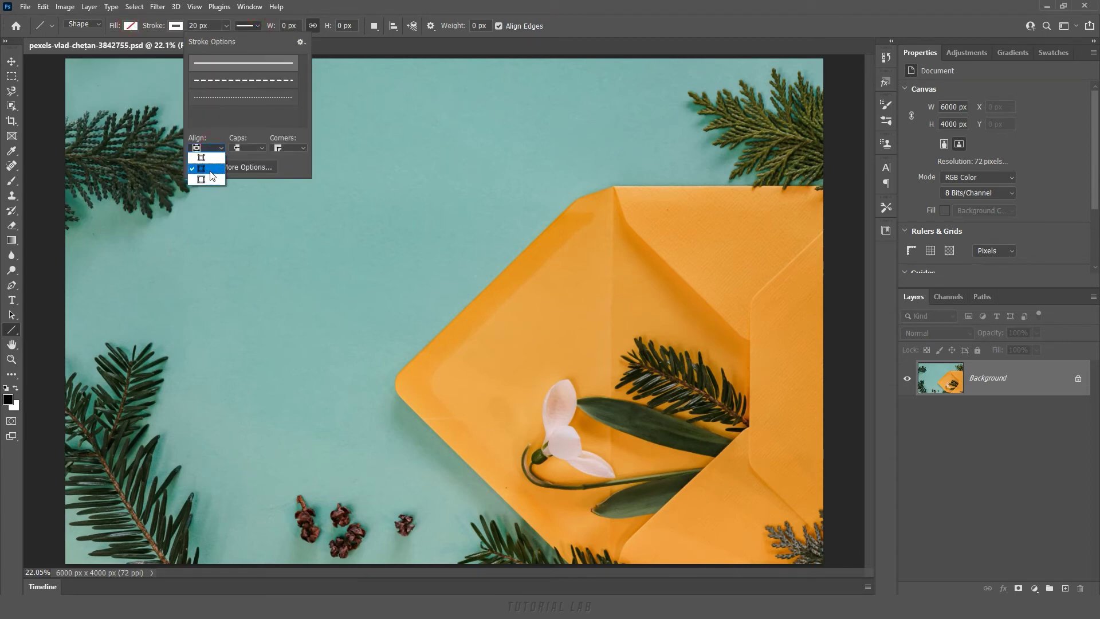
{"action": "left_click", "coordinate": [211, 169]}
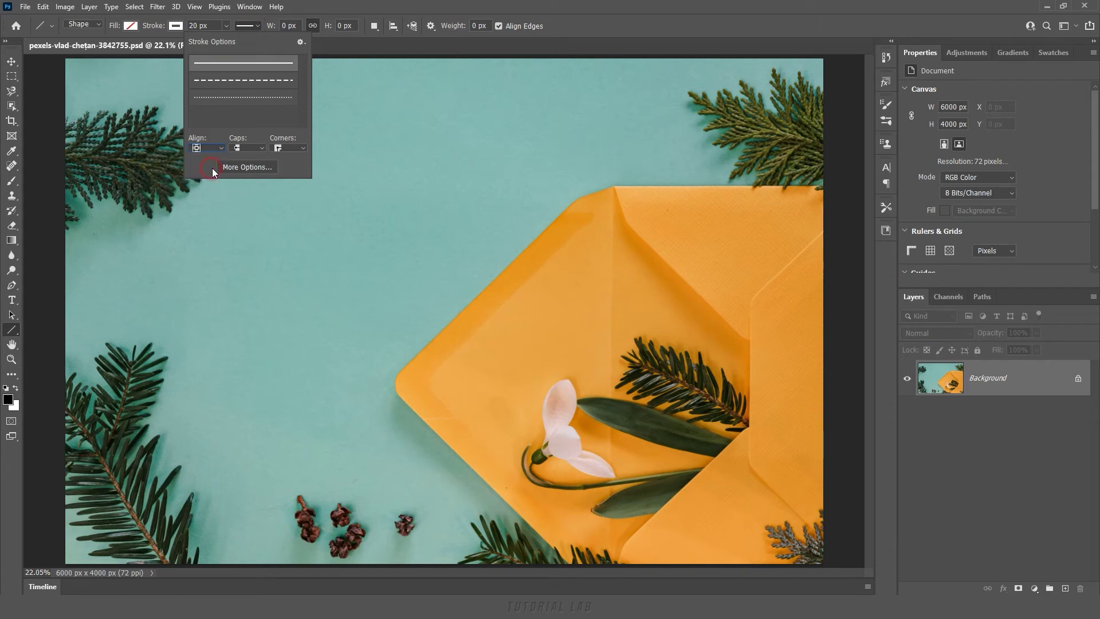
{"action": "left_click", "coordinate": [259, 26]}
- Draw a left-pointing arrow above the envelope with a 50 px stroke and white-filled head
{"action": "mouse_move", "coordinate": [240, 186]}
{"action": "left_mouse_down"}
{"action": "mouse_move", "coordinate": [619, 187]}
{"action": "mouse_move", "coordinate": [616, 203]}
{"action": "left_mouse_up"}
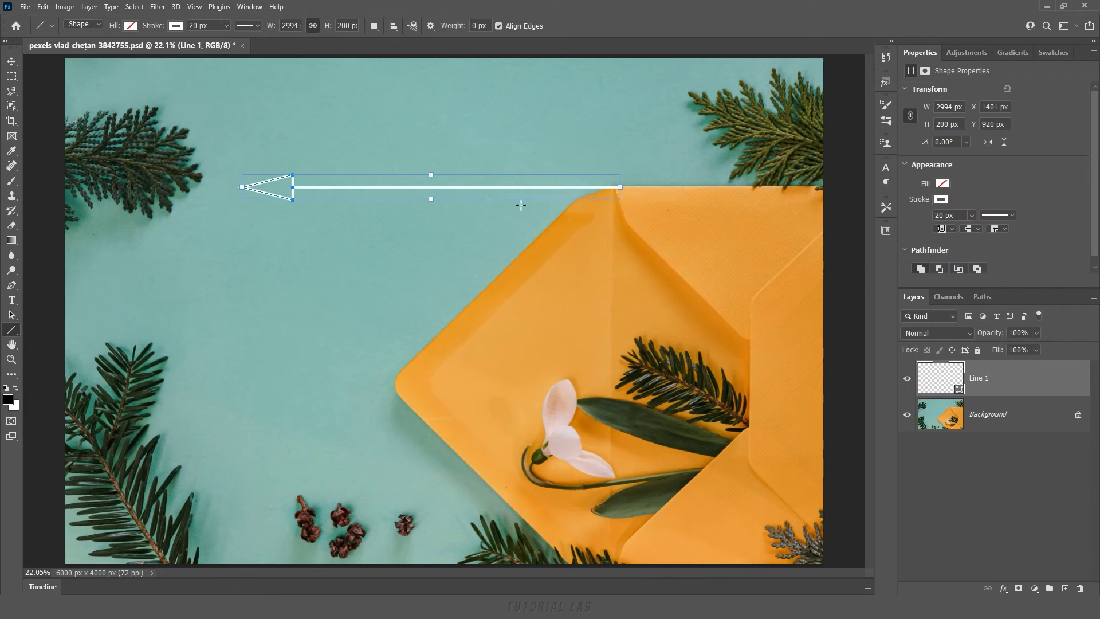
{"action": "left_click", "coordinate": [207, 26]}
{"action": "type", "text": "0"}
{"action": "key", "text": "Return"}
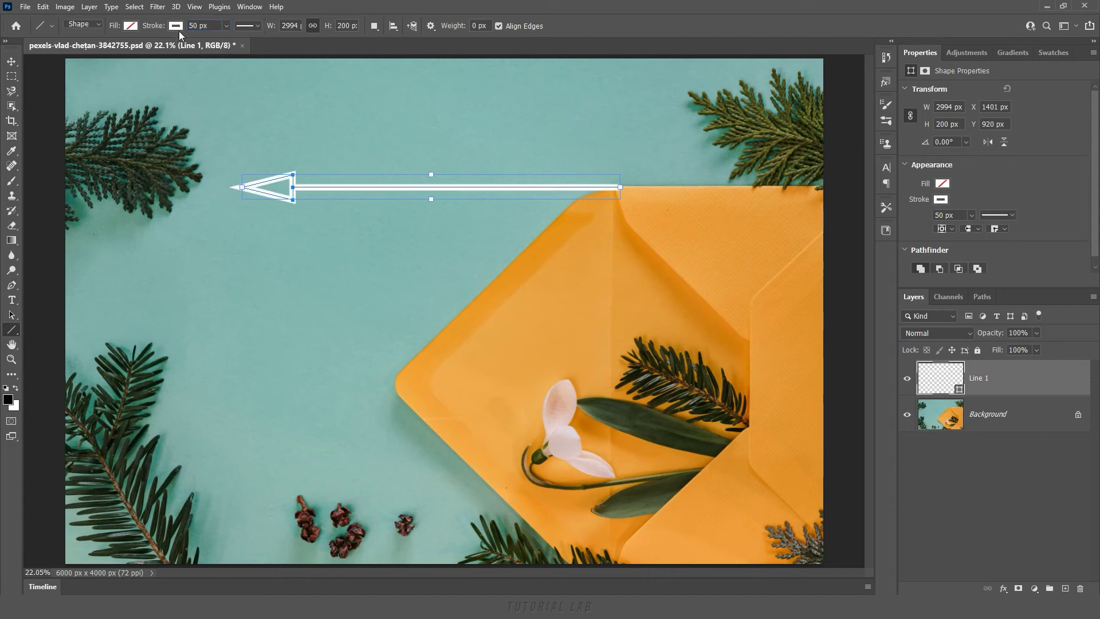
{"action": "key", "text": "Return"}
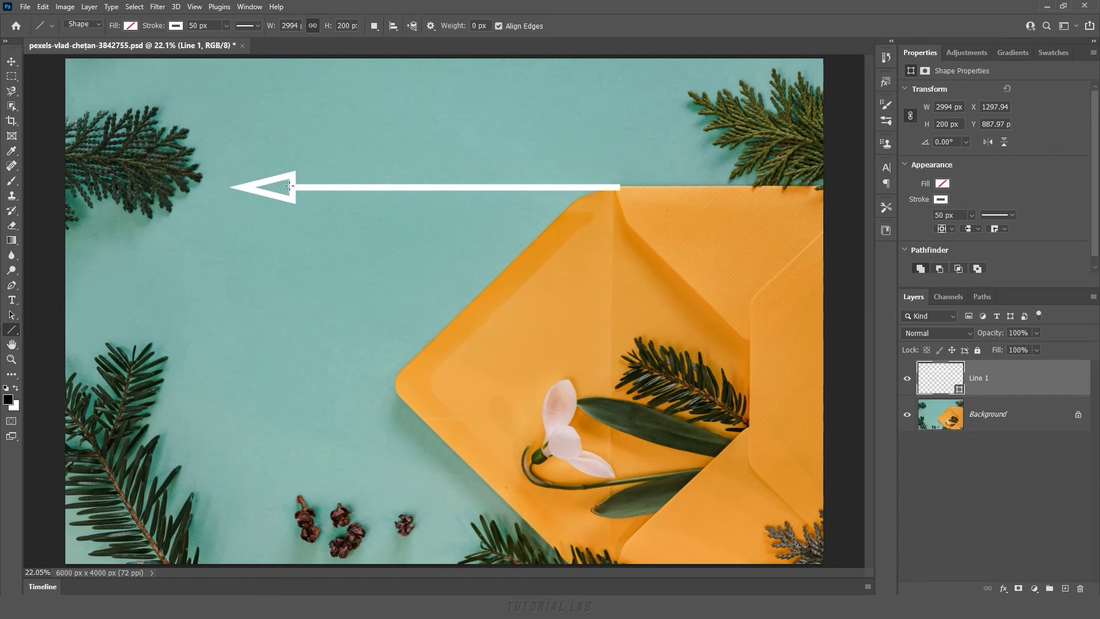
{"action": "left_click", "coordinate": [131, 25]}
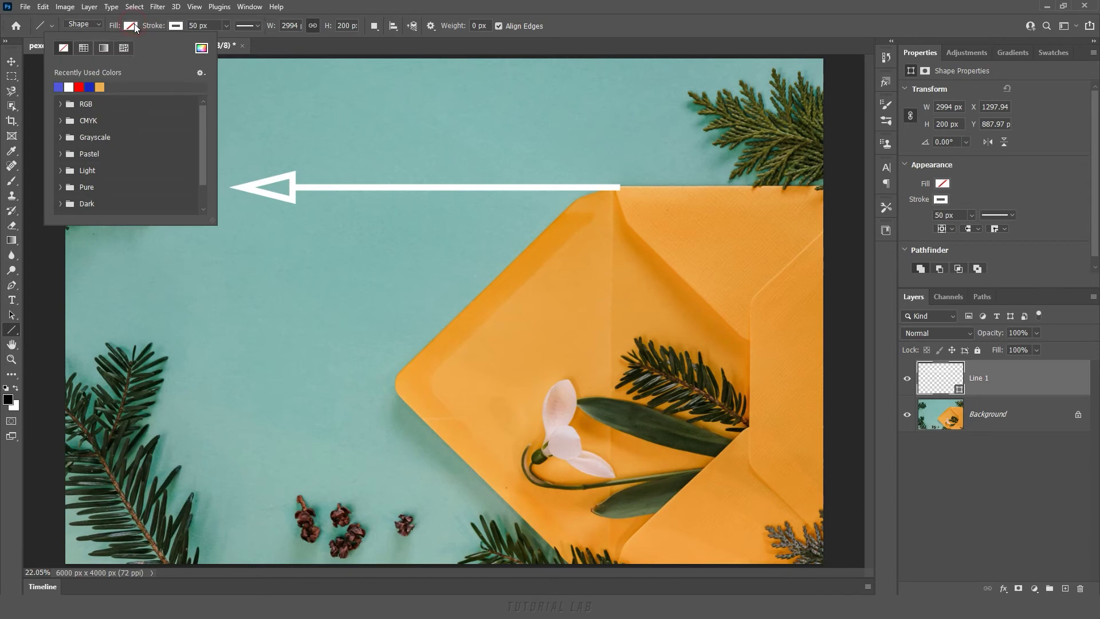
{"action": "left_click", "coordinate": [59, 87]}
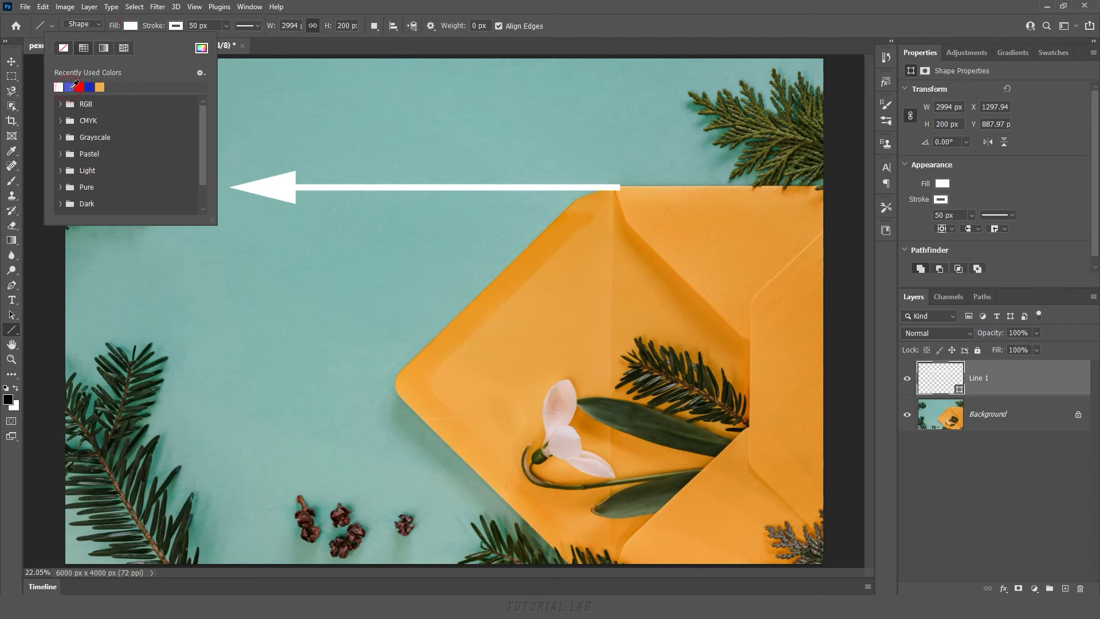
{"action": "left_click", "coordinate": [130, 29]}
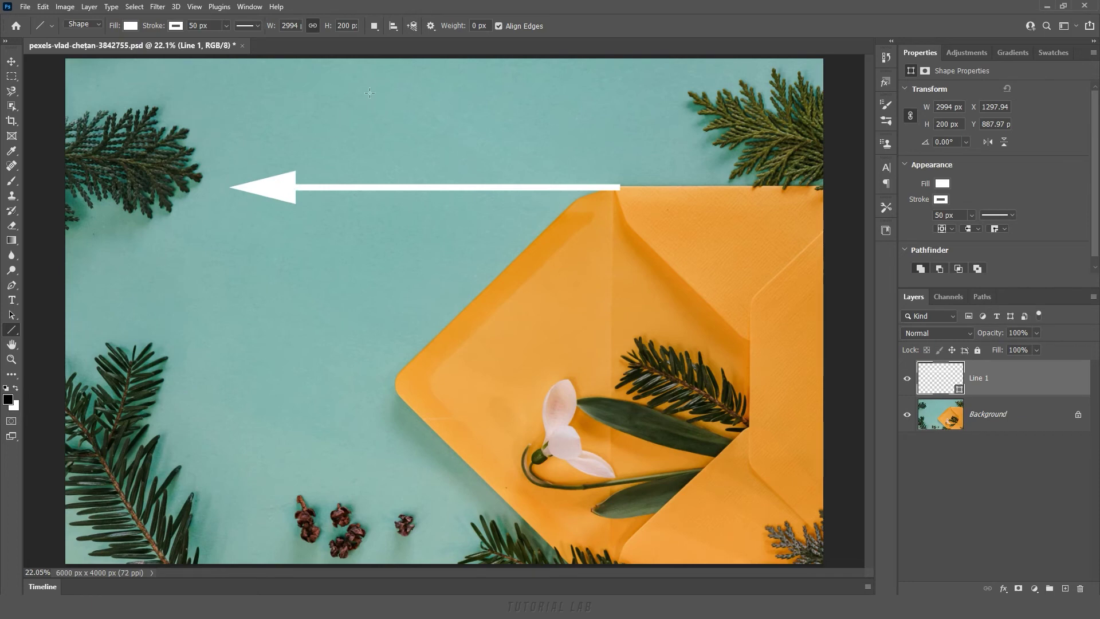
- Draw a second, double-headed white arrow below the first
{"action": "left_click", "coordinate": [431, 27]}
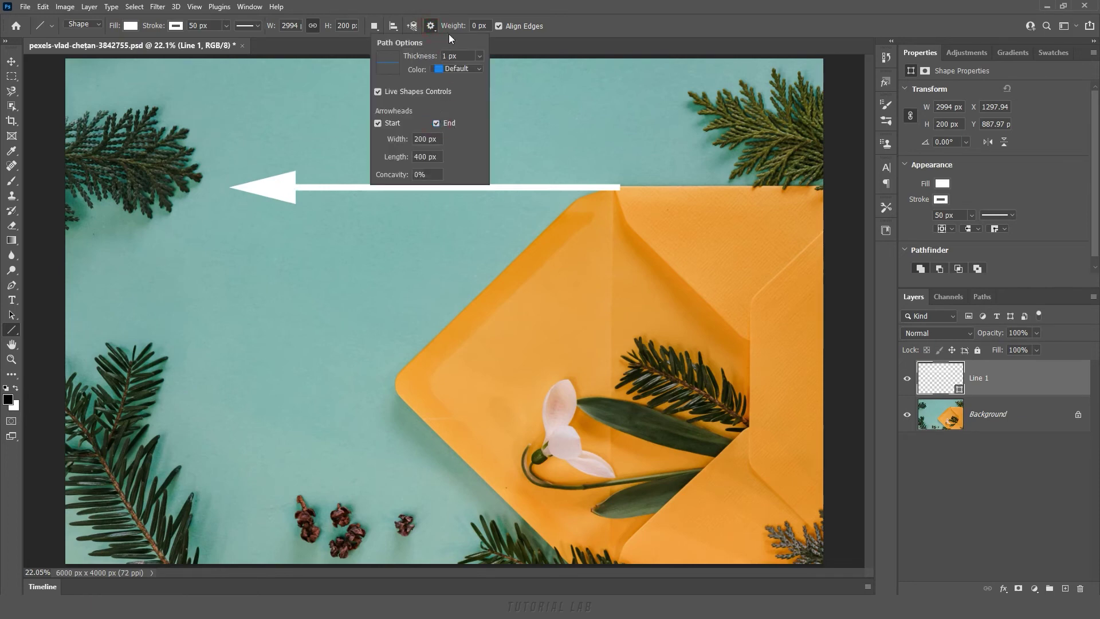
{"action": "left_click", "coordinate": [431, 26]}
{"action": "left_click_drag", "start_coordinate": [233, 279], "coordinate": [627, 273]}
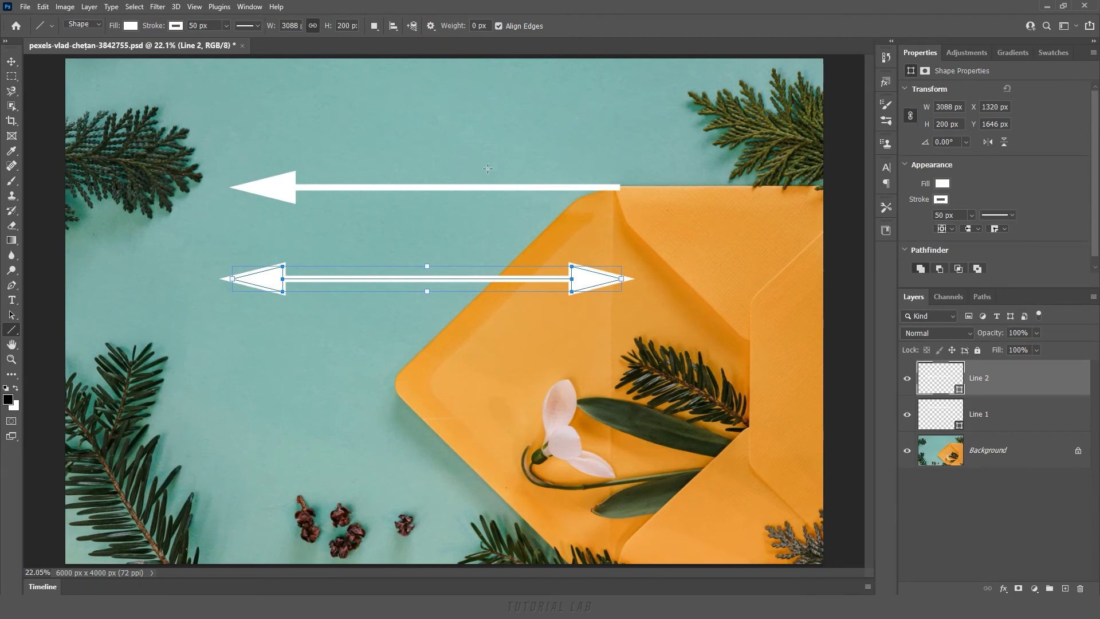
- Set arrowhead concavity to 50% and draw a third arrow below the second
{"action": "left_click", "coordinate": [431, 27]}
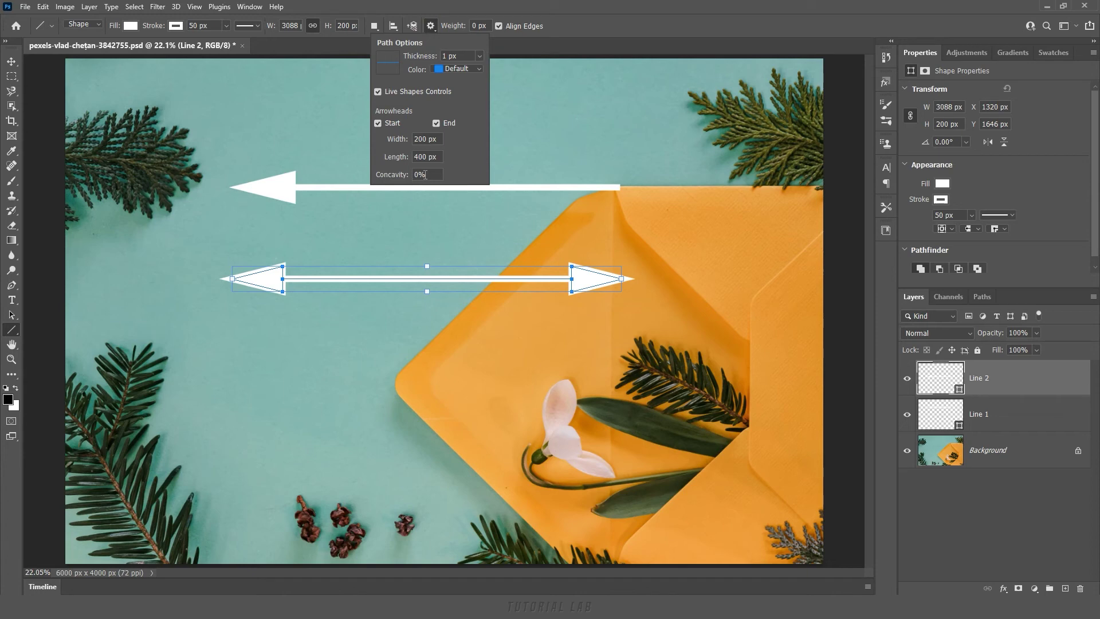
{"action": "double_click", "coordinate": [426, 174]}
{"action": "type", "text": "50"}
{"action": "key", "text": "Return"}
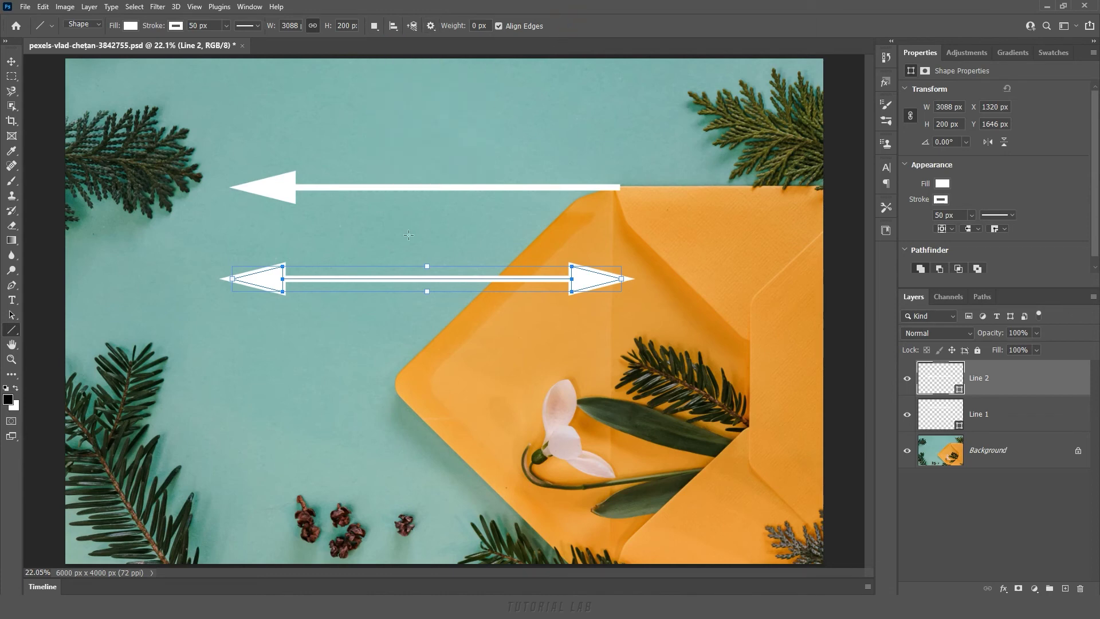
{"action": "left_click_drag", "start_coordinate": [230, 372], "coordinate": [634, 371]}
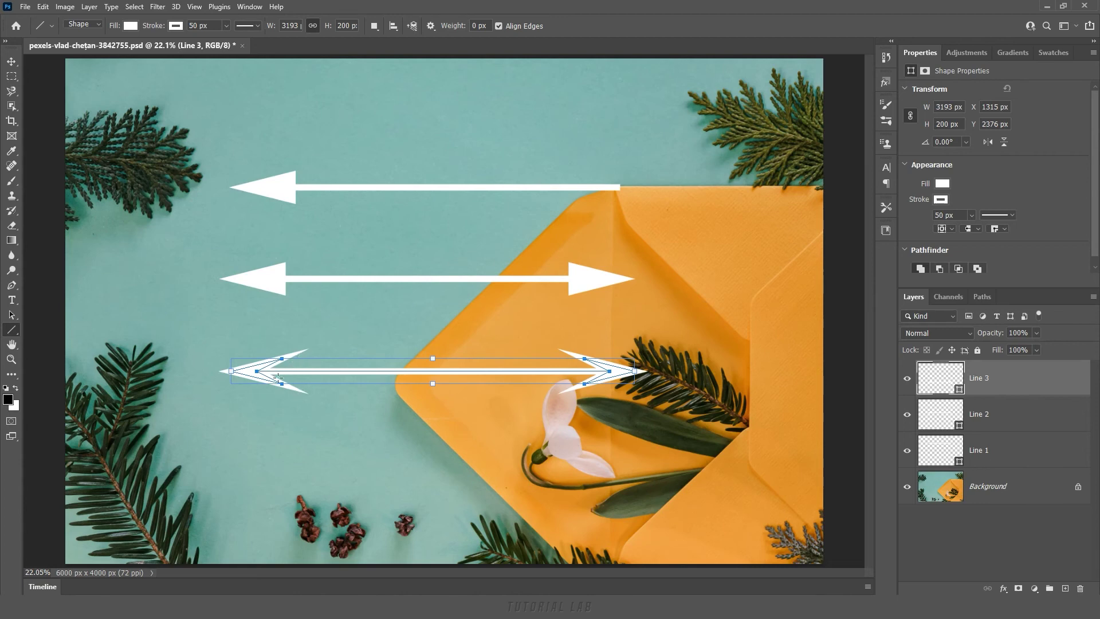
- Set arrowhead concavity to -50% and draw a fourth arrow near the bottom
{"action": "left_click", "coordinate": [342, 339]}
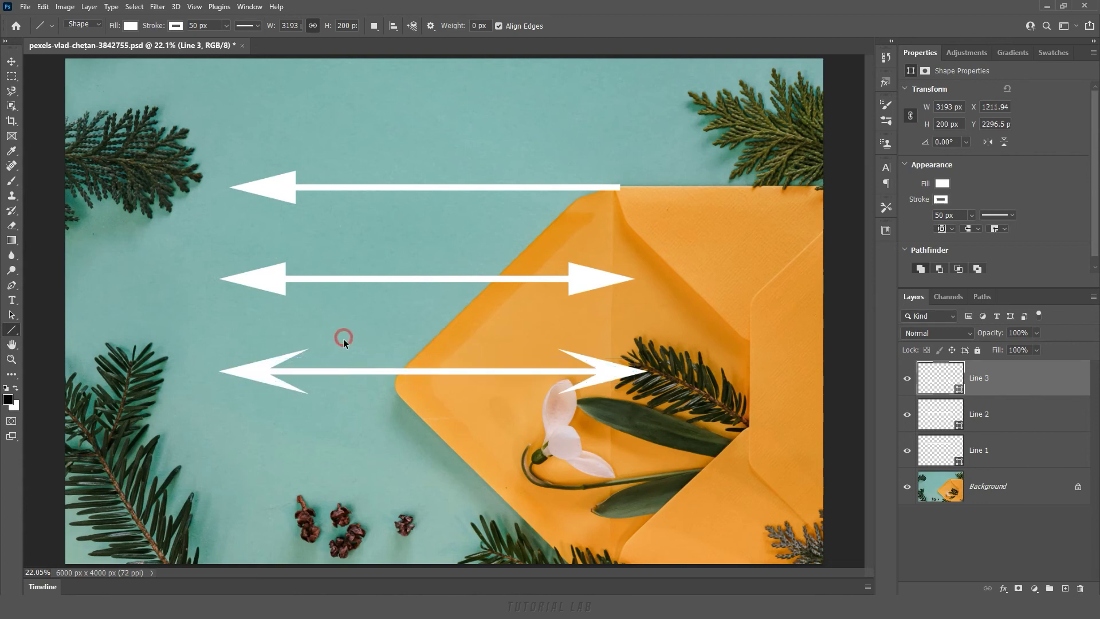
{"action": "left_click", "coordinate": [430, 26]}
{"action": "double_click", "coordinate": [424, 174]}
{"action": "type", "text": "-50"}
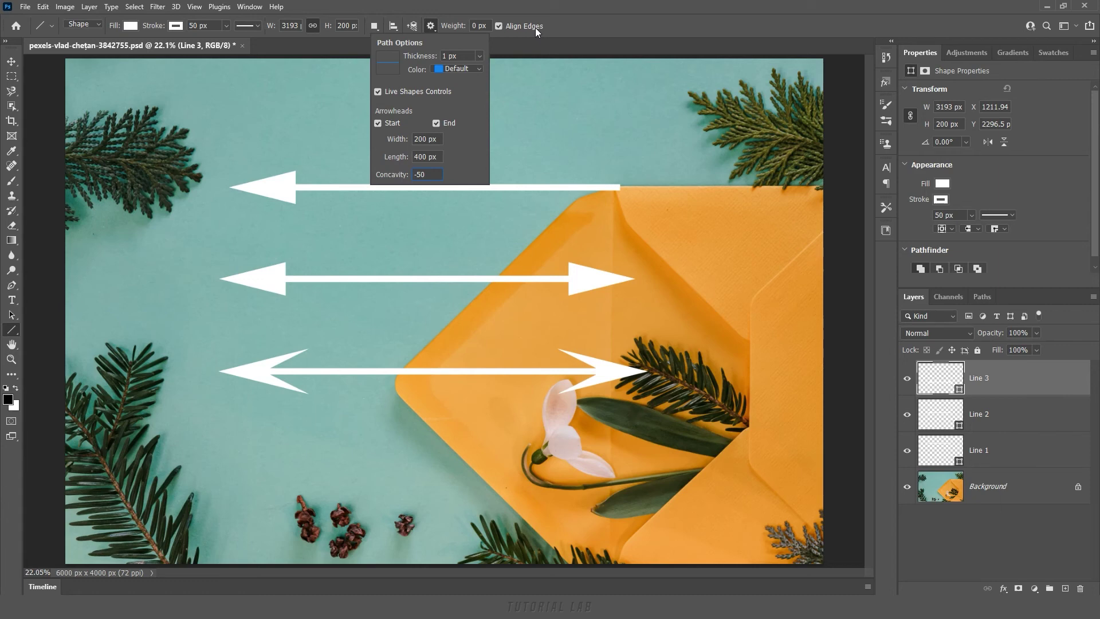
{"action": "key", "text": "Return"}
{"action": "left_click_drag", "start_coordinate": [229, 453], "coordinate": [638, 455]}
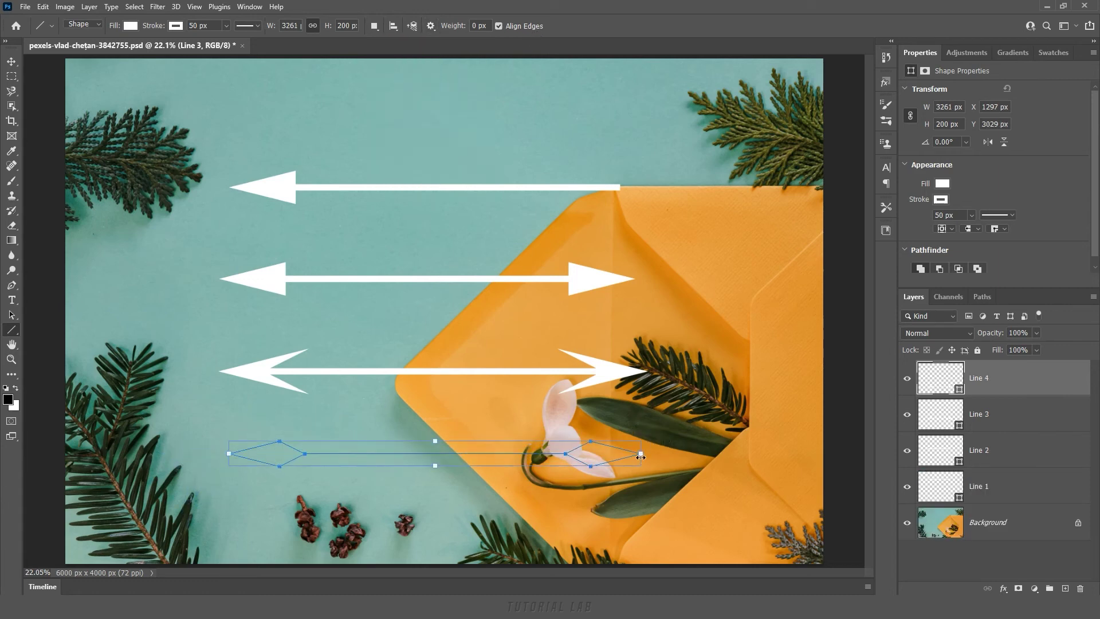
{"action": "key", "text": "Return"}
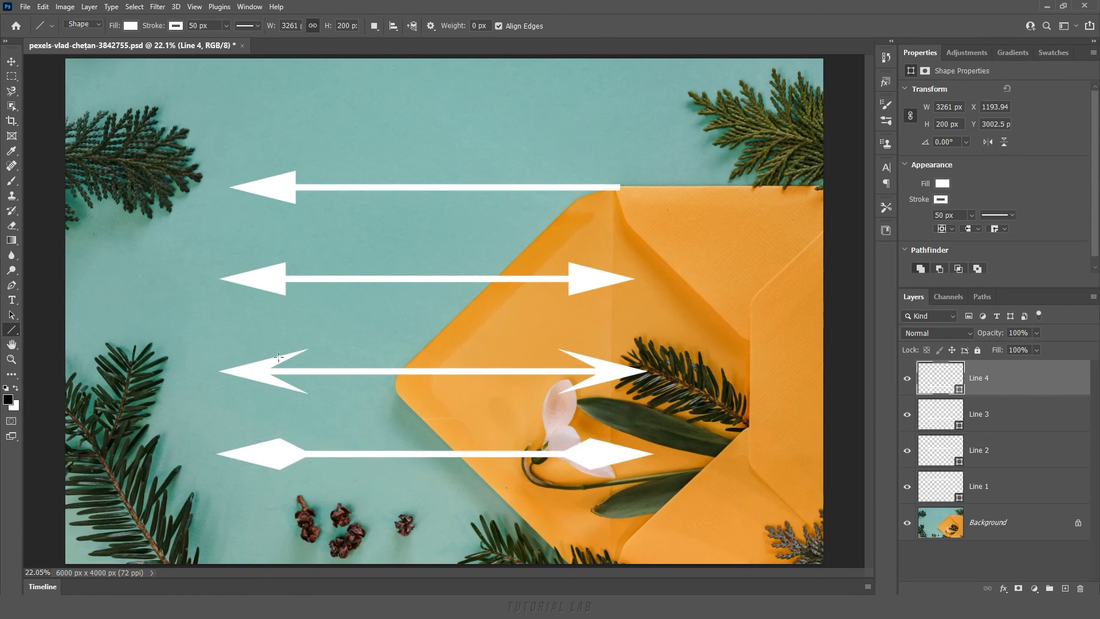
- Fill the diamond arrowheads blue-violet, then delete all four arrow layers
{"action": "left_click", "coordinate": [131, 27]}
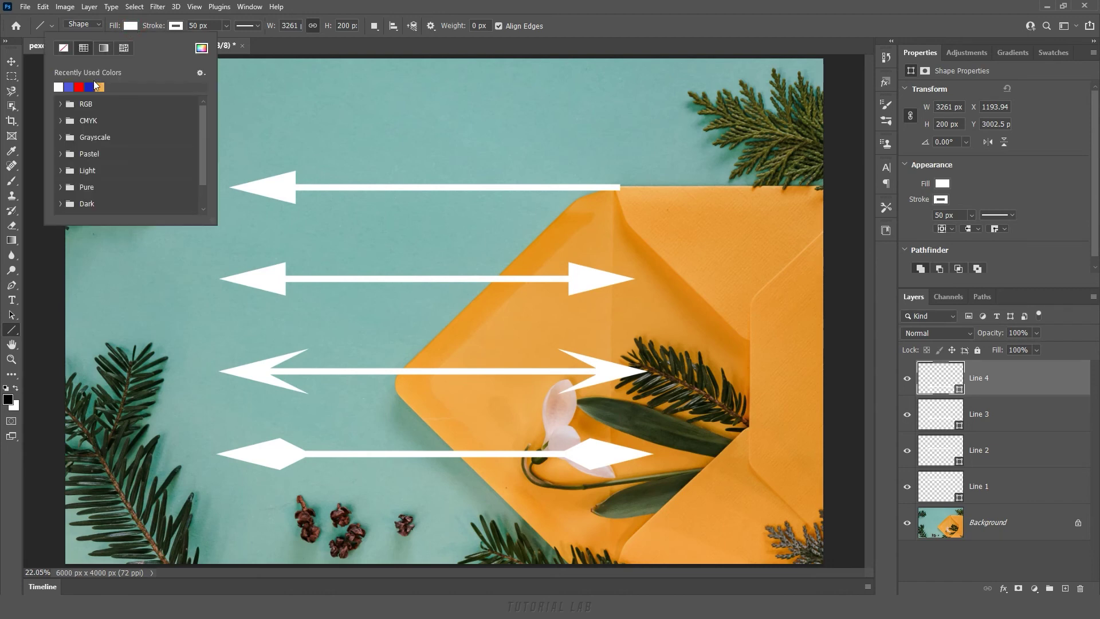
{"action": "left_click", "coordinate": [80, 87]}
{"action": "left_click", "coordinate": [130, 27]}
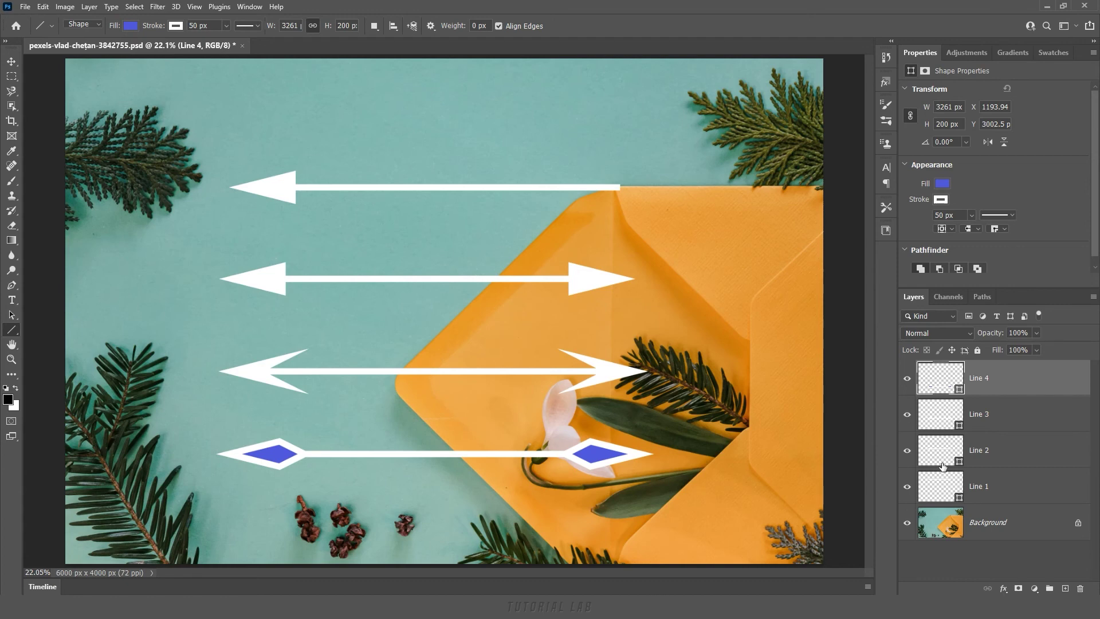
{"action": "left_click", "coordinate": [1019, 484], "text": "shift"}
{"action": "left_click_drag", "start_coordinate": [1037, 491], "coordinate": [1080, 588]}
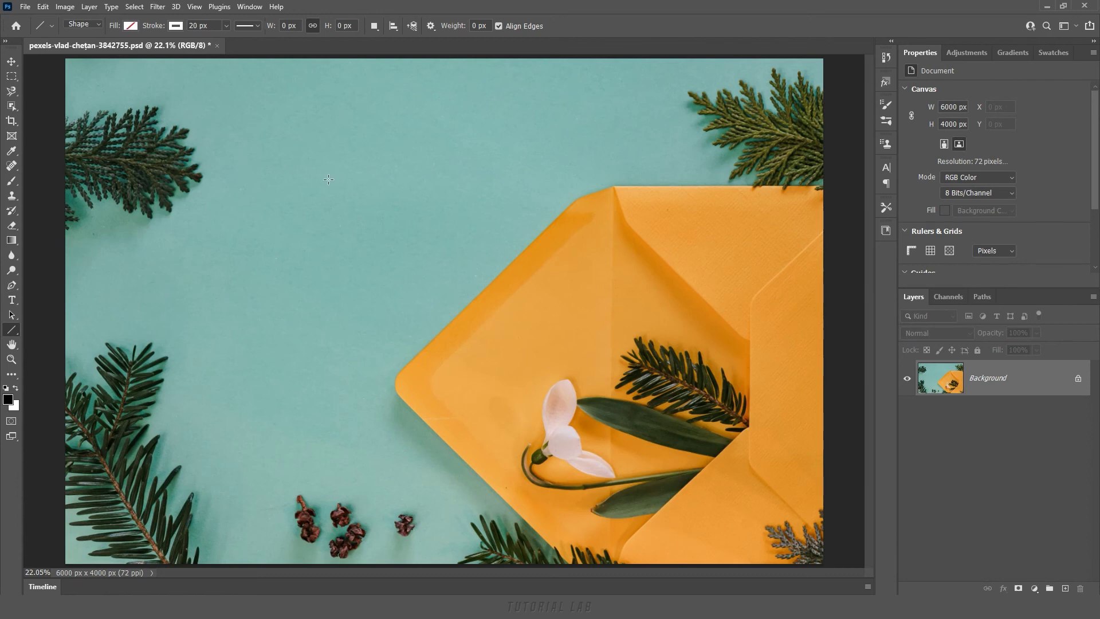
- Set blue-violet fill, 50 px weight and 20 px stroke, draw a test arrow, then undo it
{"action": "left_click", "coordinate": [127, 29]}
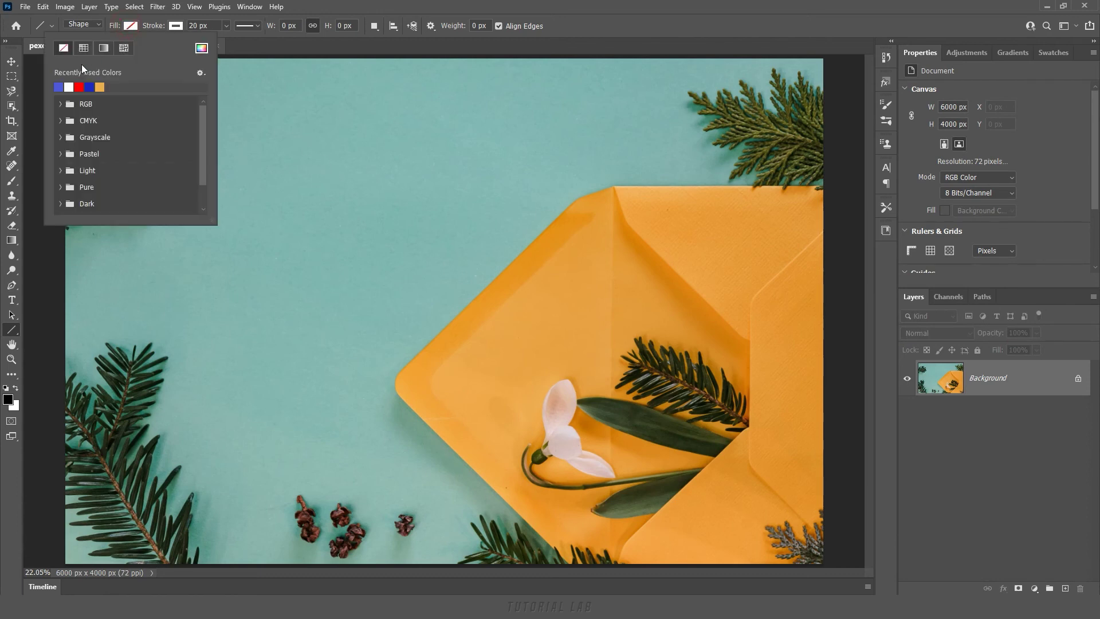
{"action": "left_click", "coordinate": [64, 84]}
{"action": "left_click", "coordinate": [130, 29]}
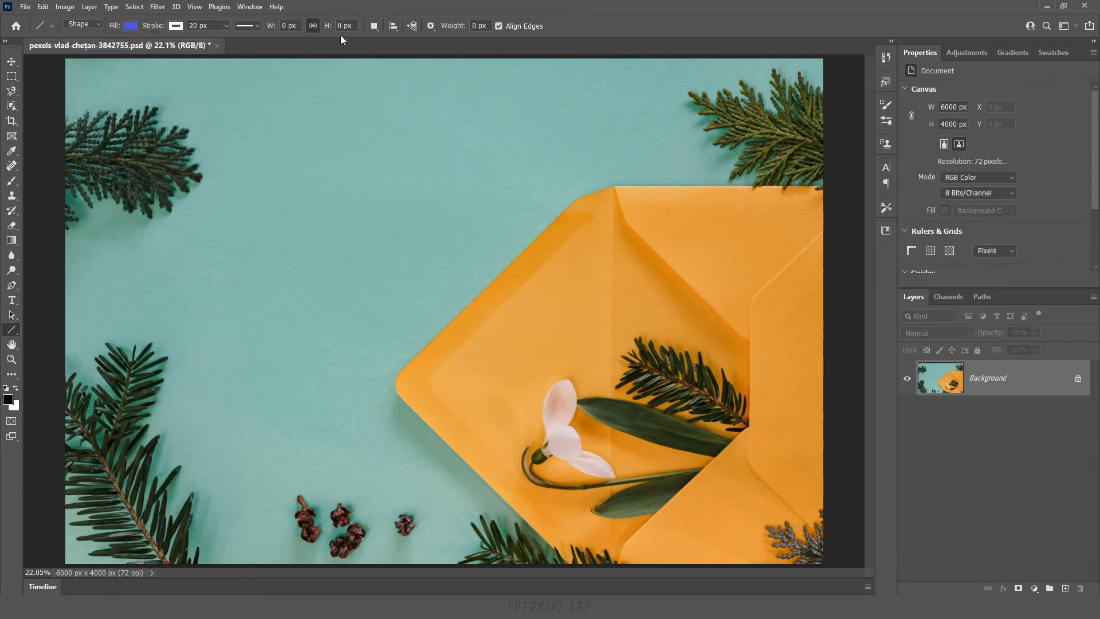
{"action": "left_click_drag", "start_coordinate": [451, 29], "coordinate": [455, 30]}
{"action": "left_click", "coordinate": [212, 25]}
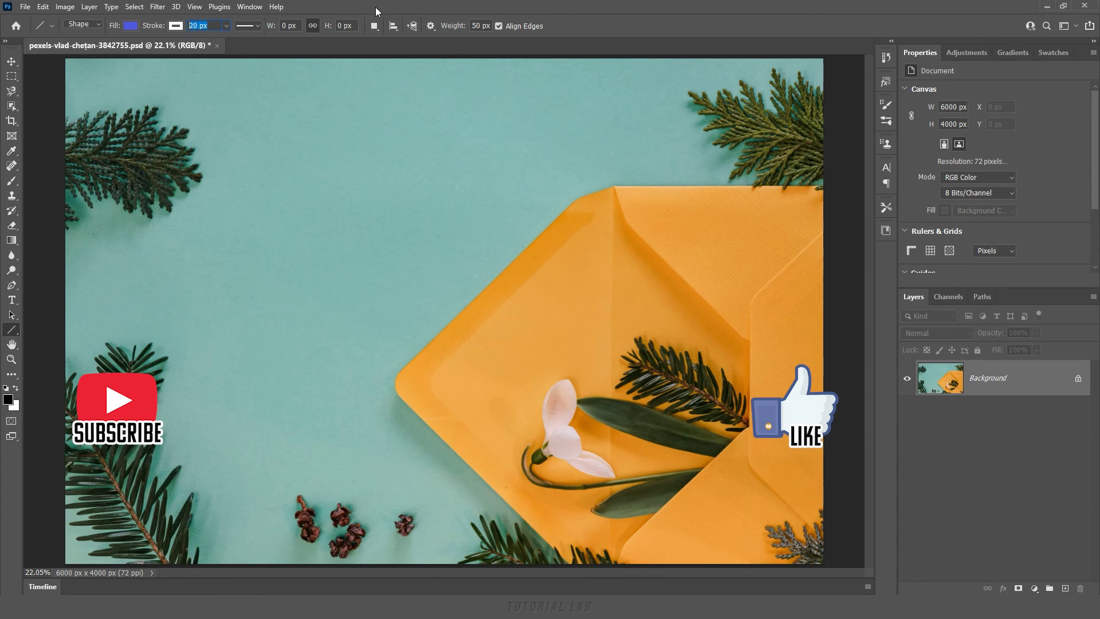
{"action": "left_click_drag", "start_coordinate": [228, 235], "coordinate": [698, 235]}
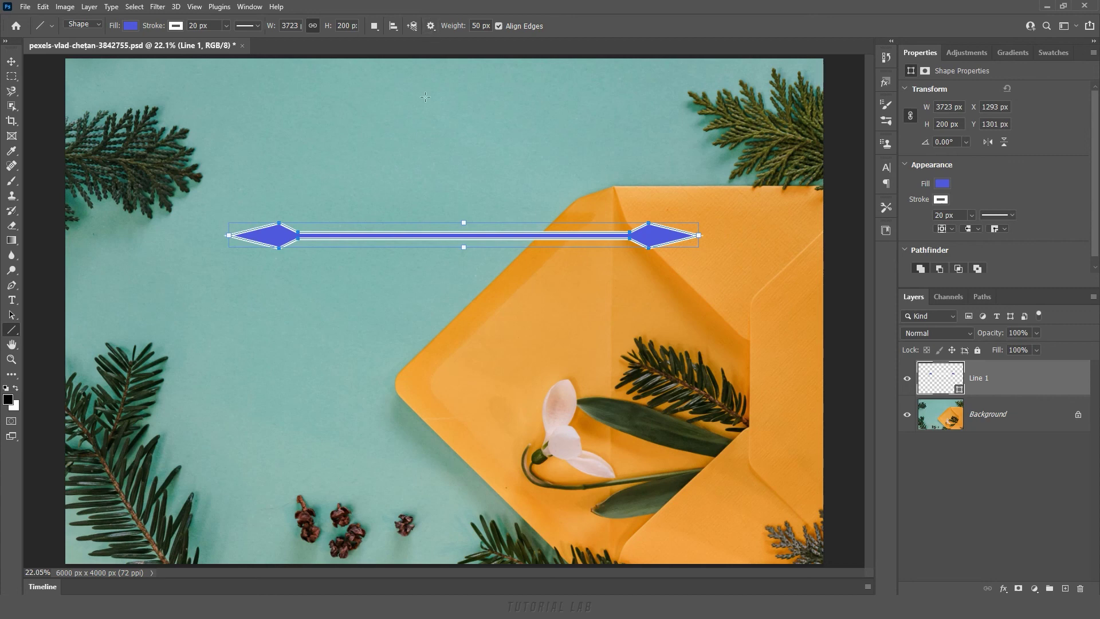
{"action": "key", "text": "ctrl+z"}
- Reset arrowhead concavity to 0% and redraw the blue double-headed arrow across the upper canvas
{"action": "left_click", "coordinate": [431, 26]}
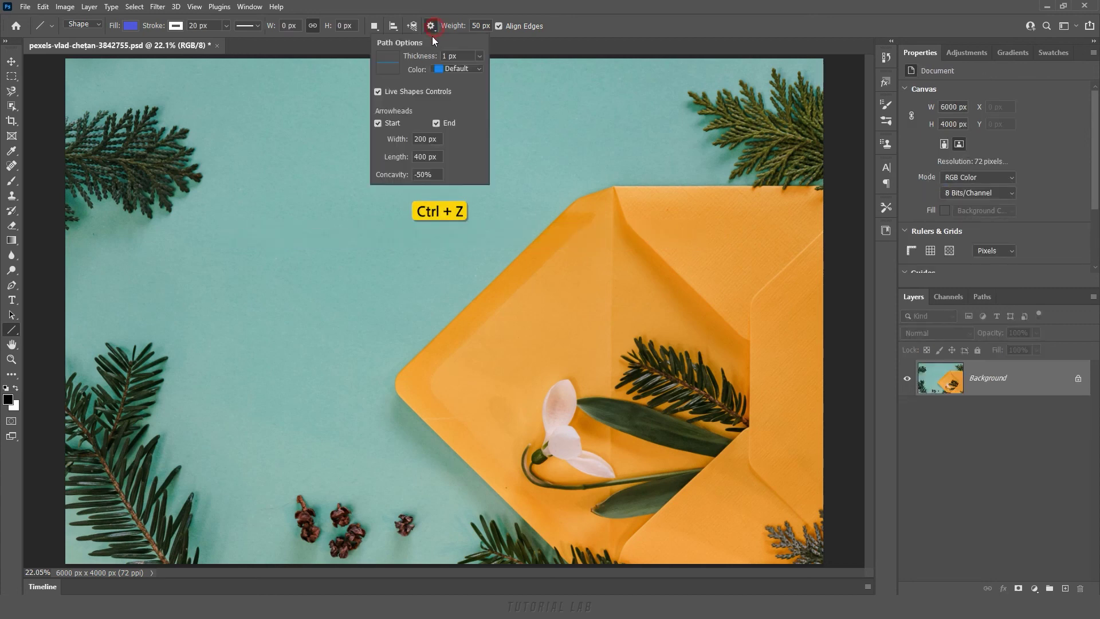
{"action": "double_click", "coordinate": [422, 174]}
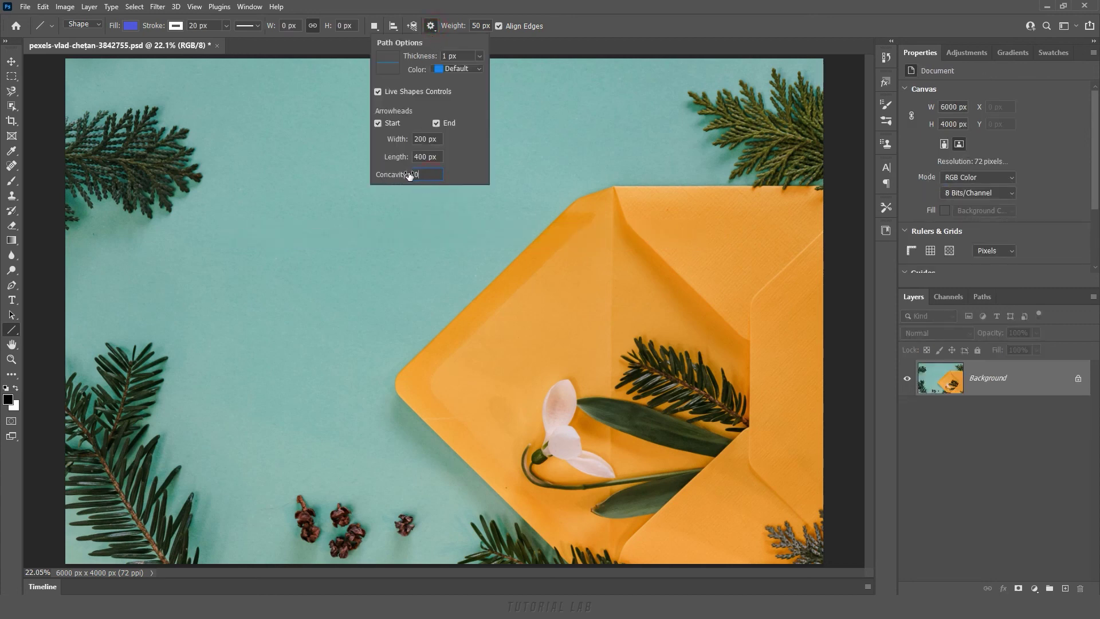
{"action": "key", "text": "Return"}
{"action": "left_click_drag", "start_coordinate": [205, 241], "coordinate": [666, 241]}
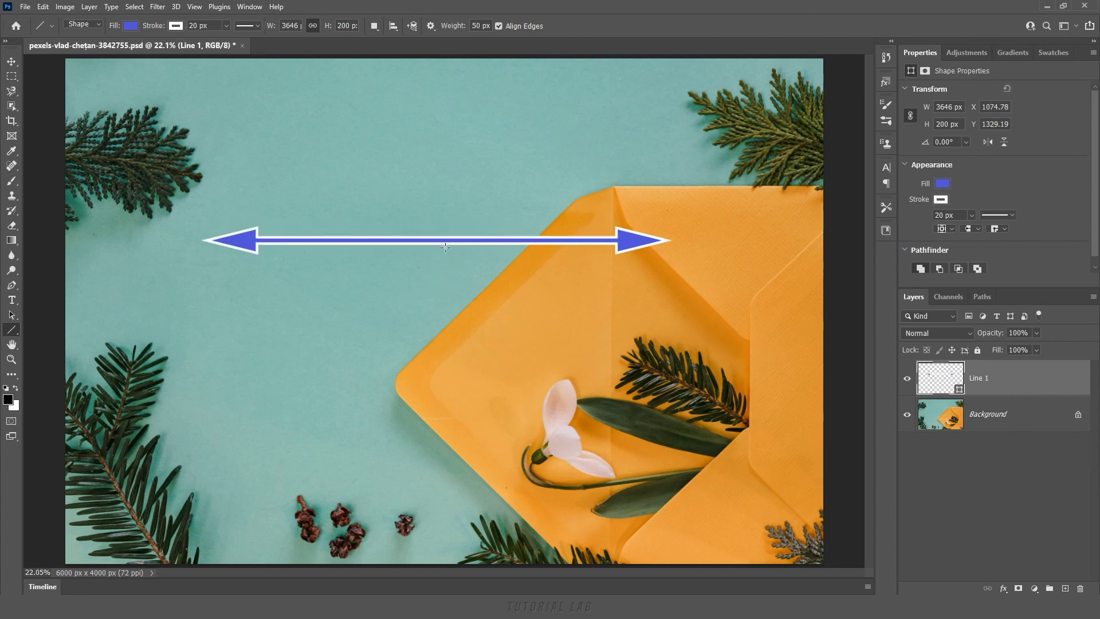
- Align Line 1's white 20 px stroke to the outside of the arrow
{"action": "left_click", "coordinate": [257, 26]}
{"action": "left_click", "coordinate": [221, 148]}
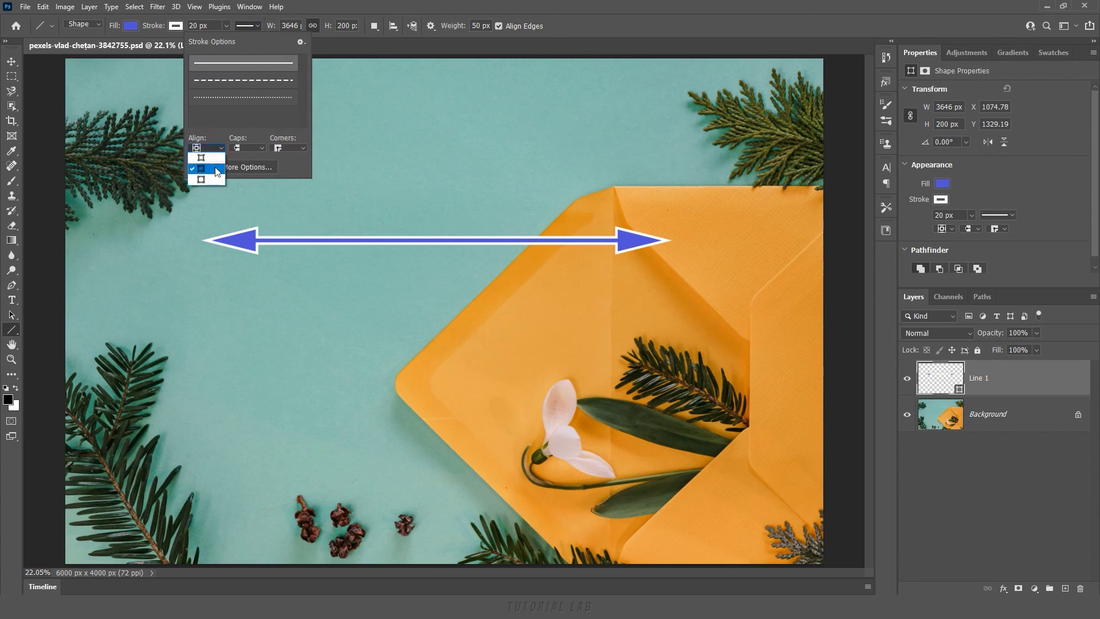
{"action": "left_click", "coordinate": [211, 180]}
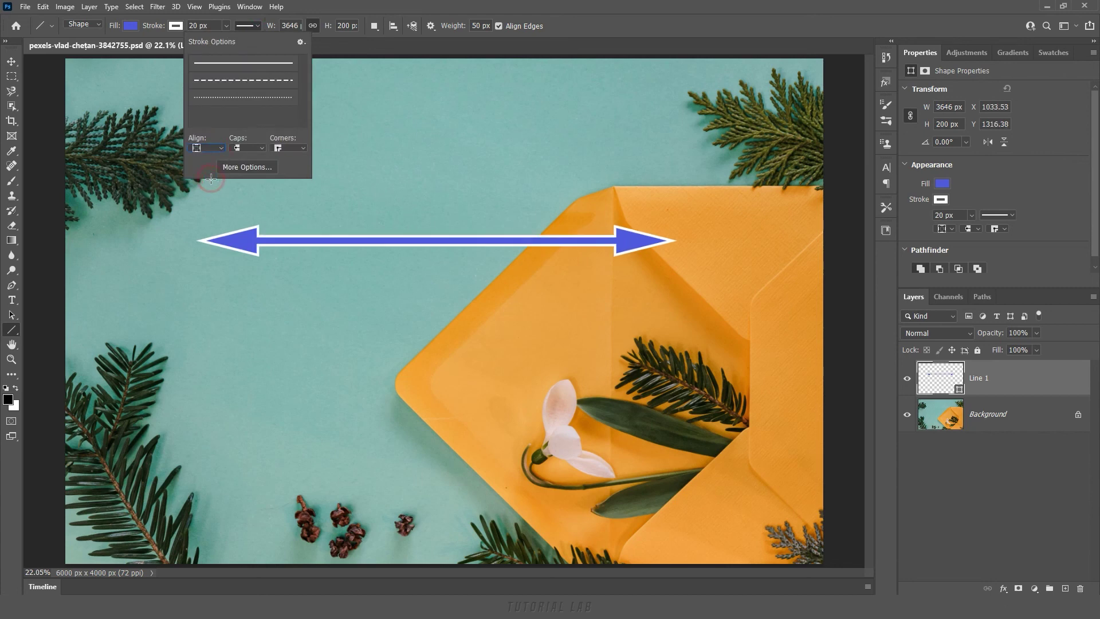
{"action": "left_click", "coordinate": [257, 27]}
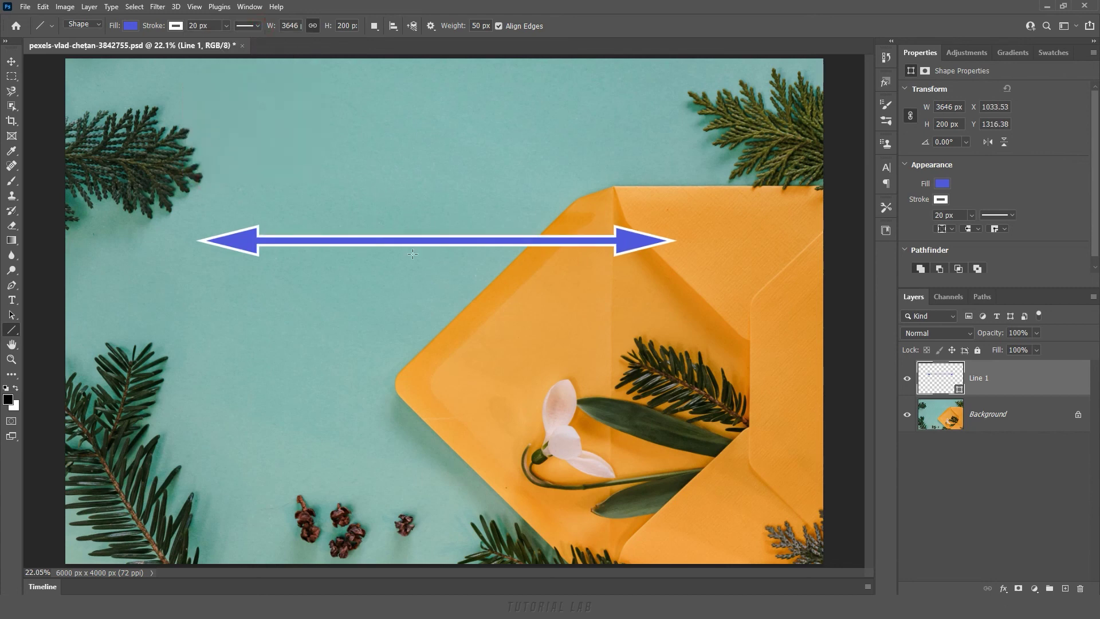